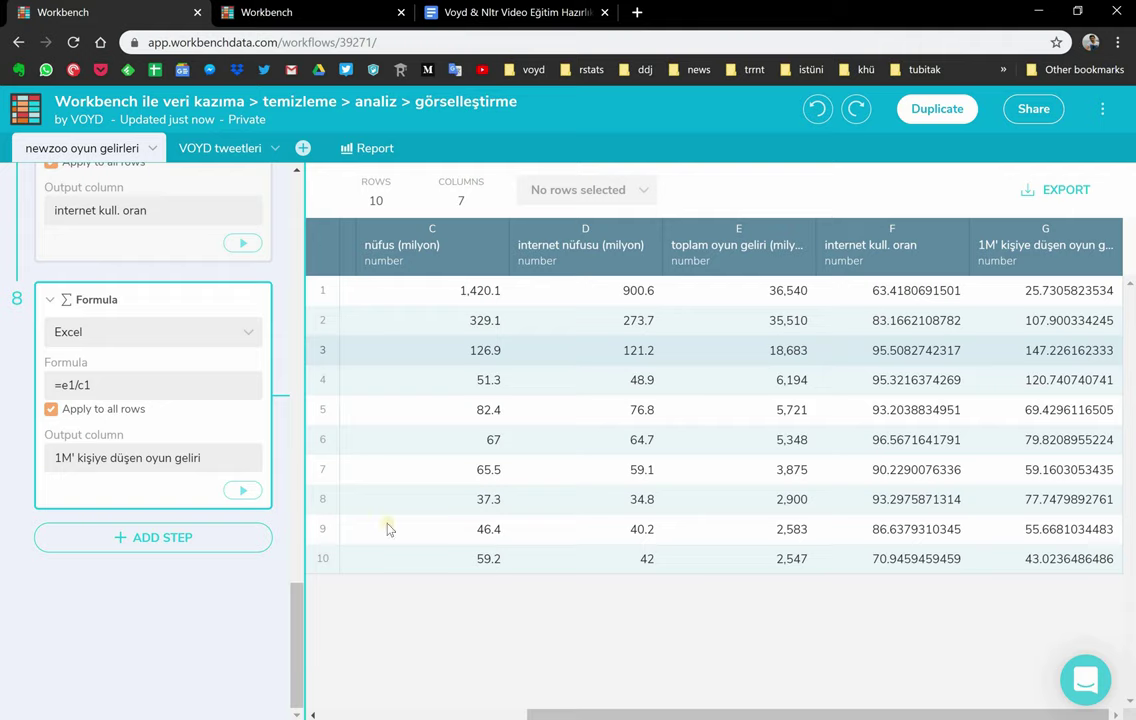
# Add a Column Chart step after the last Formula step of the newzoo oyun gelirleri workflow.
pyautogui.click(150, 540)
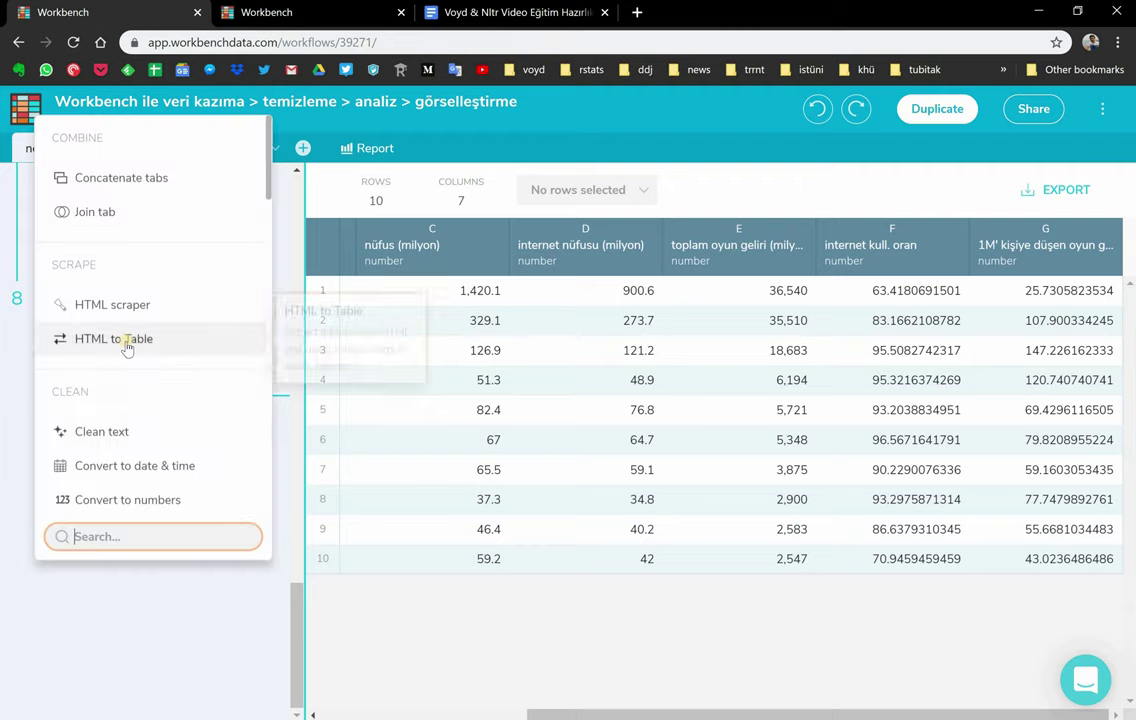
pyautogui.scroll(-15, 127, 348)
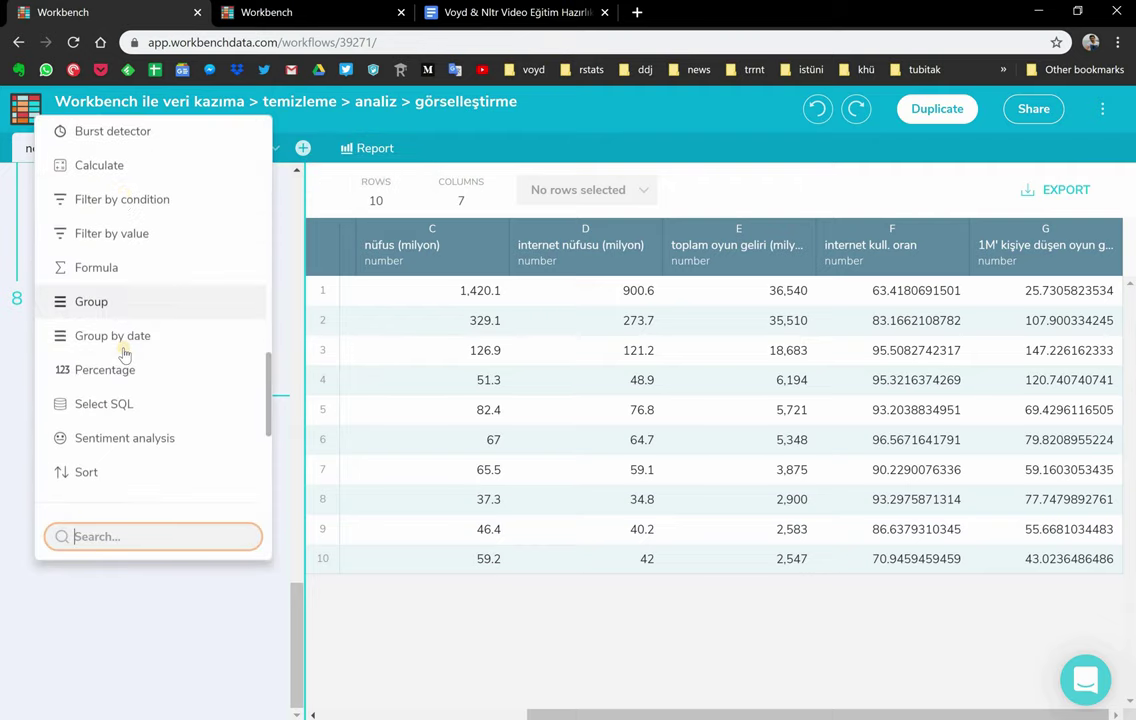
pyautogui.scroll(-3, 124, 352)
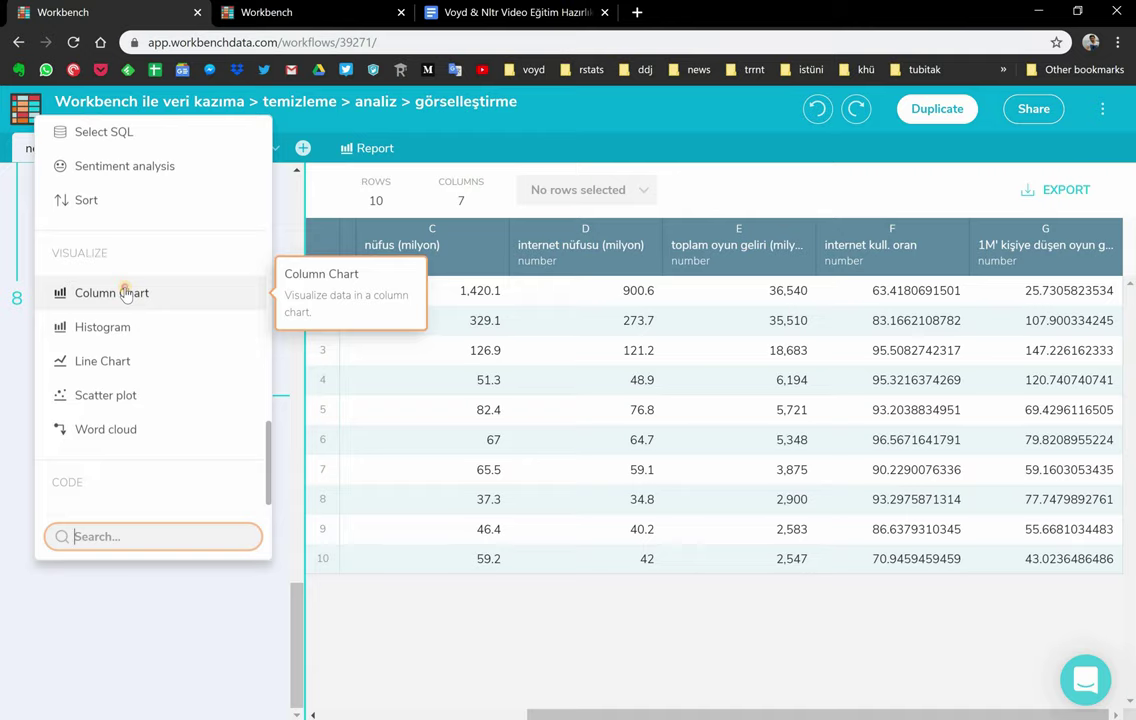
pyautogui.click(126, 292)
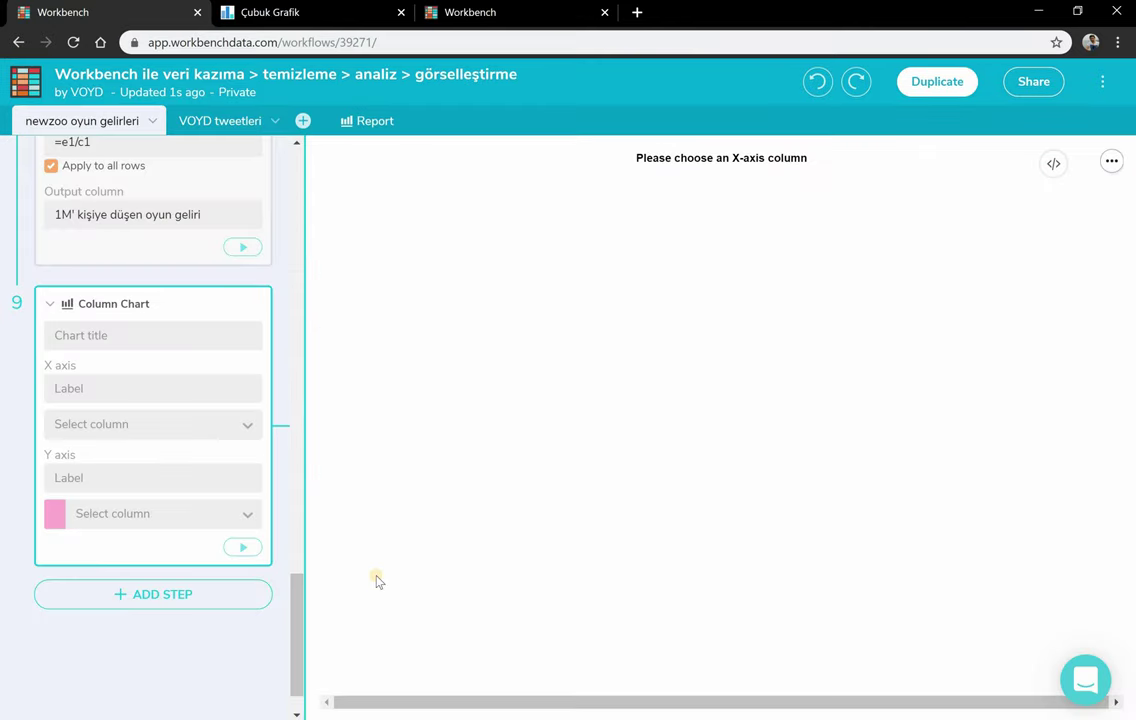
# Title the column chart "Ülkelere göre internet kull. oranı ve 1M kişiye düşen oyun gelirleri".
pyautogui.click(110, 335)
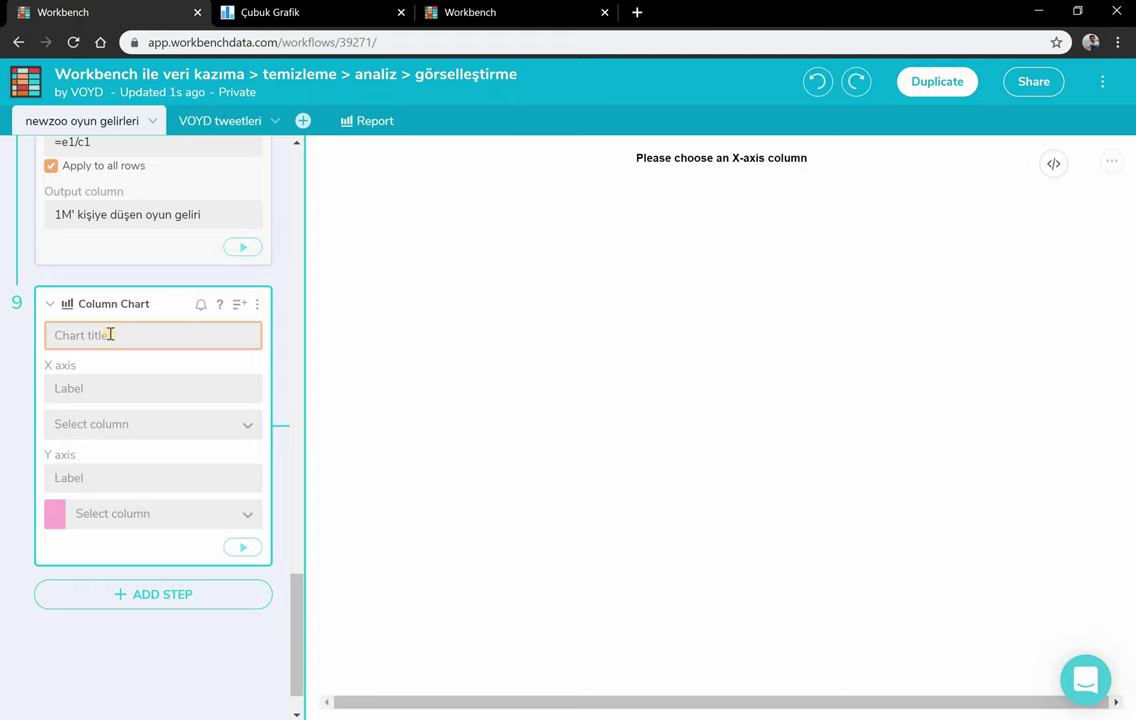
pyautogui.write('ülke')
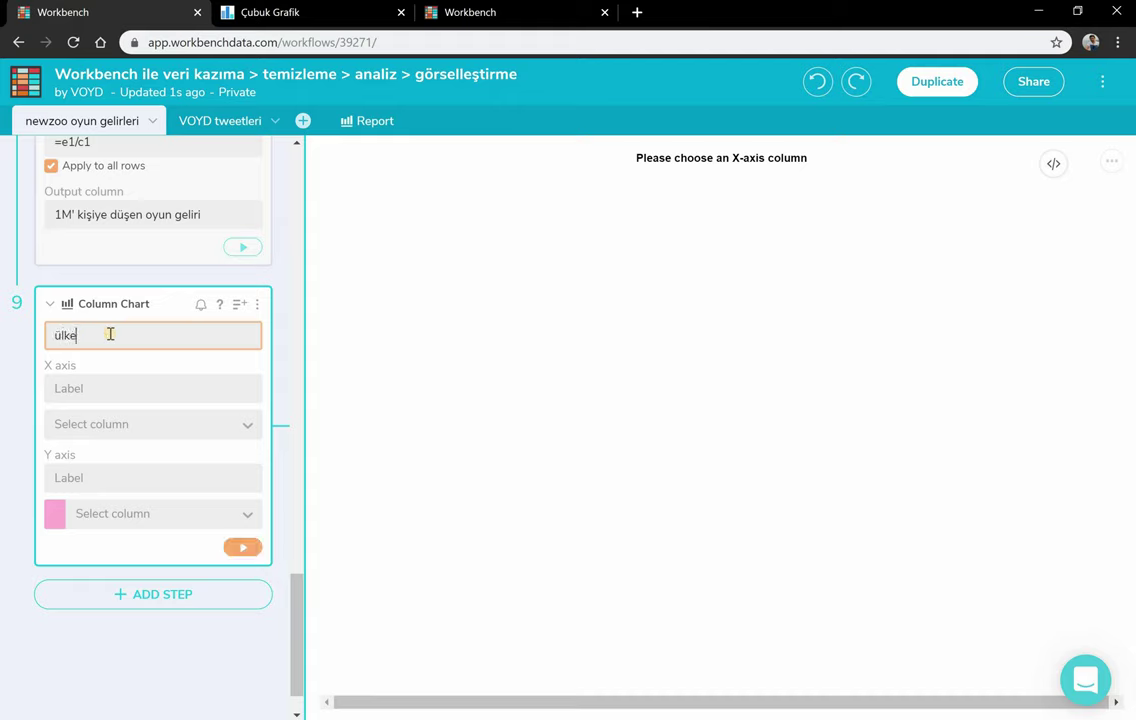
pyautogui.write('lere göre internet kullç')
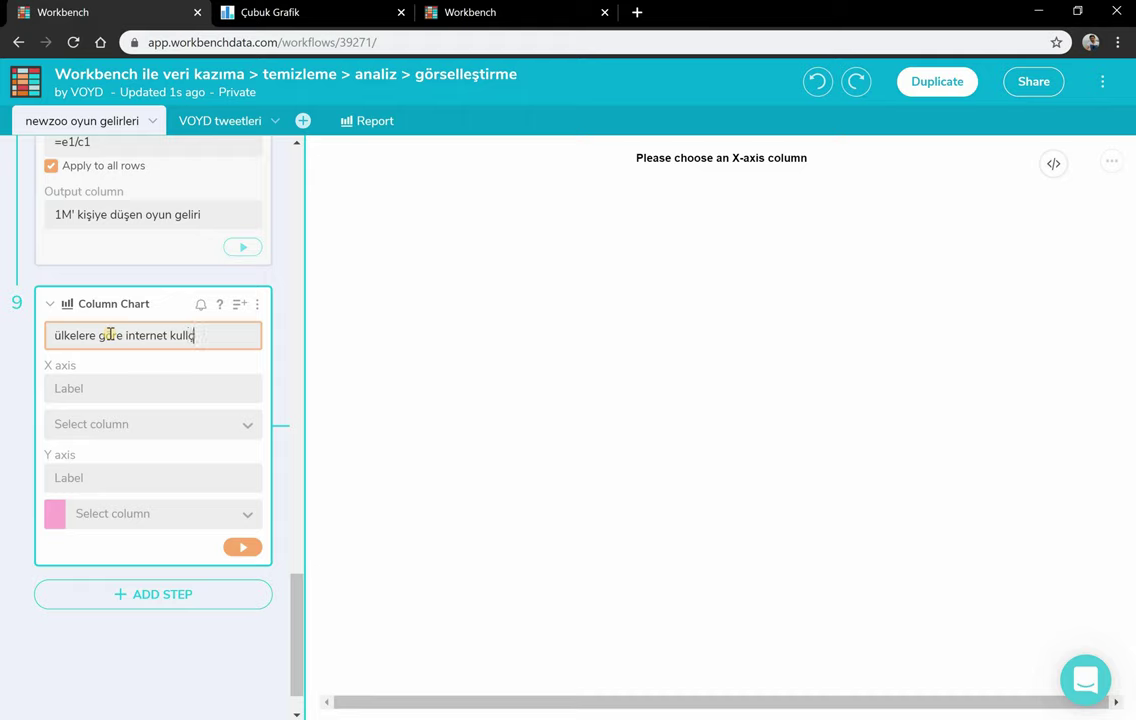
pyautogui.write(' or')
pyautogui.press('BackSpace')
pyautogui.press('BackSpace')
pyautogui.press('BackSpace')
pyautogui.write('. oranı')
pyautogui.write(' ve M')
pyautogui.write('1 M ')
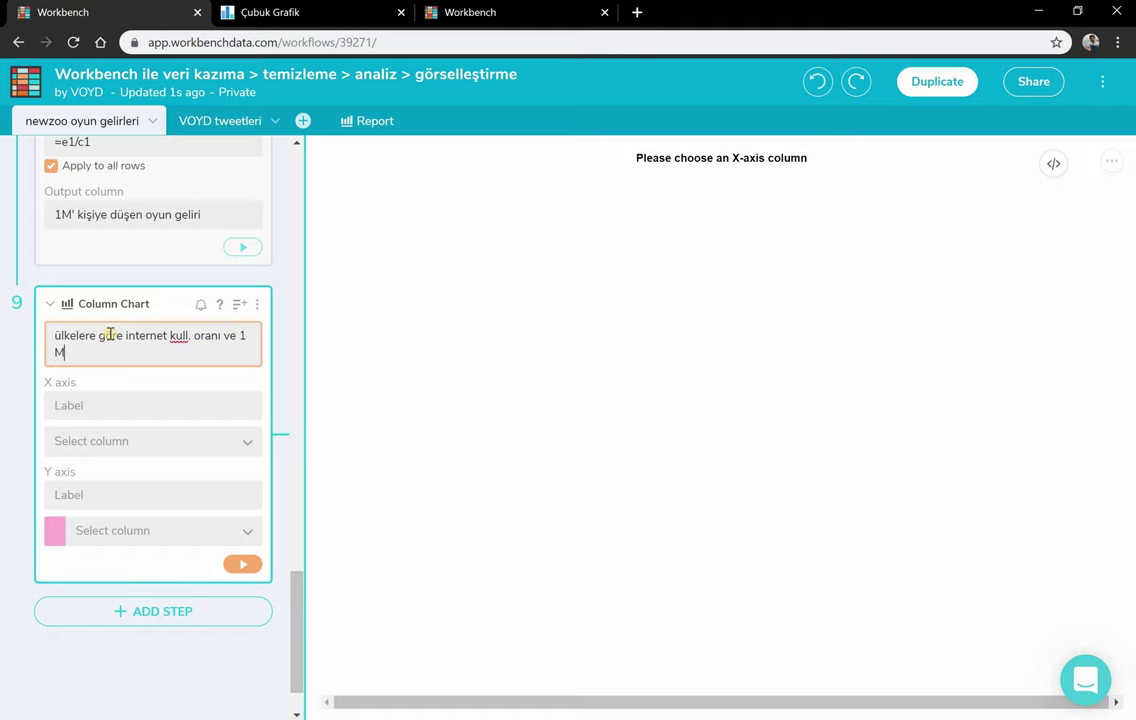
pyautogui.write('kişiye düşen oyun gelirleri')
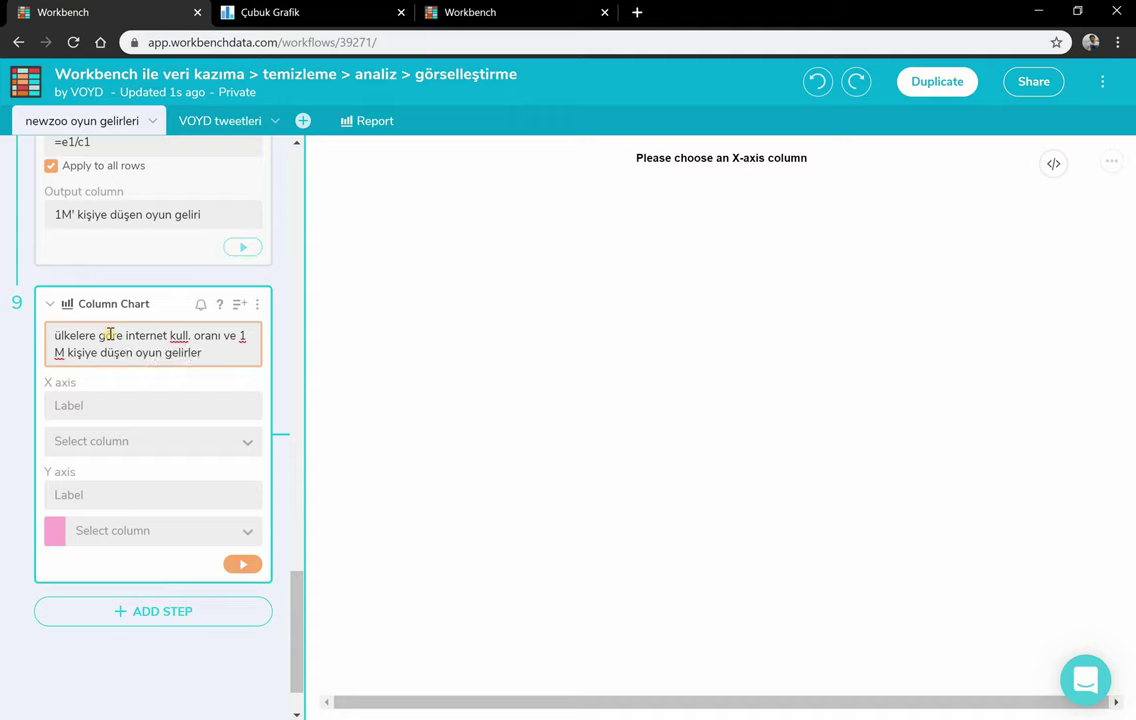
pyautogui.click(60, 335)
pyautogui.press('BackSpace')
pyautogui.write('Ül')
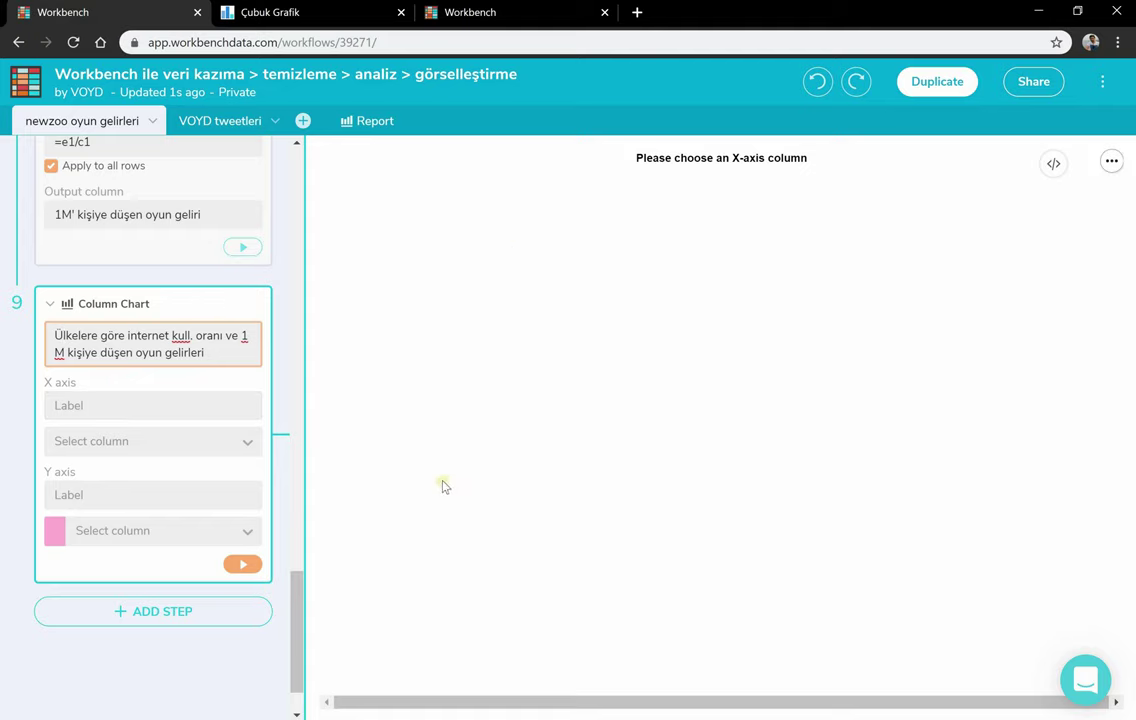
# After consulting the Çubuk Grafik reference page, plot ülke on the X axis against internet kull. oran on the Y axis and run the chart.
pyautogui.click(293, 14)
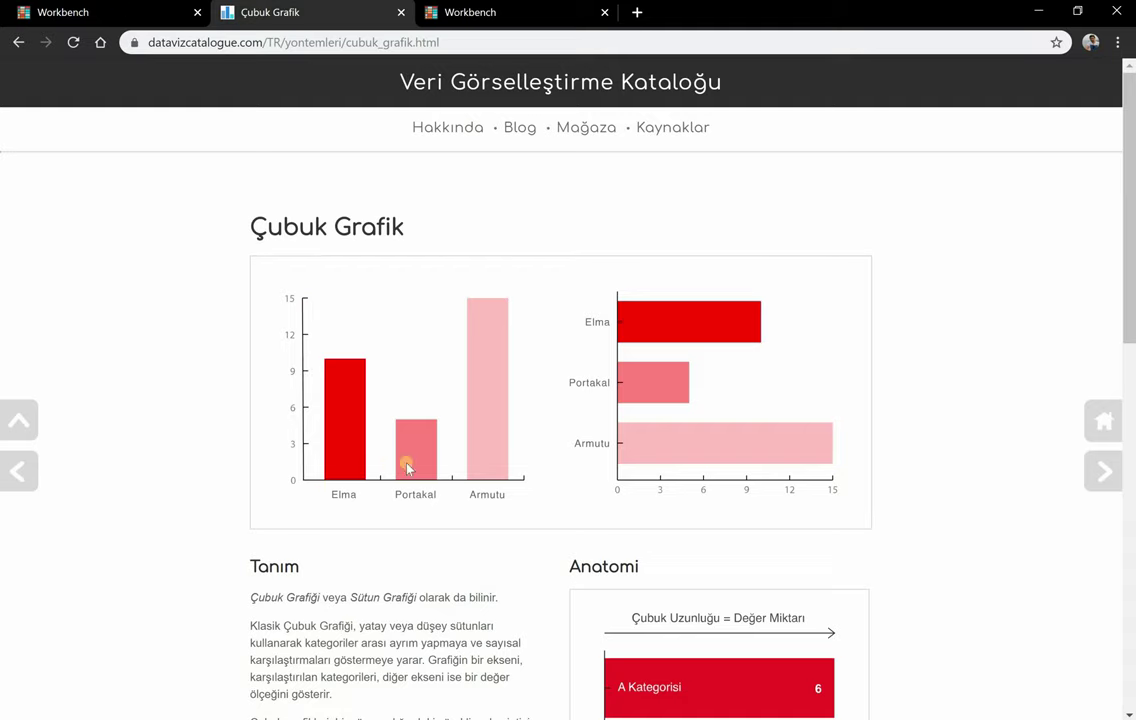
pyautogui.click(103, 16)
pyautogui.click(175, 443)
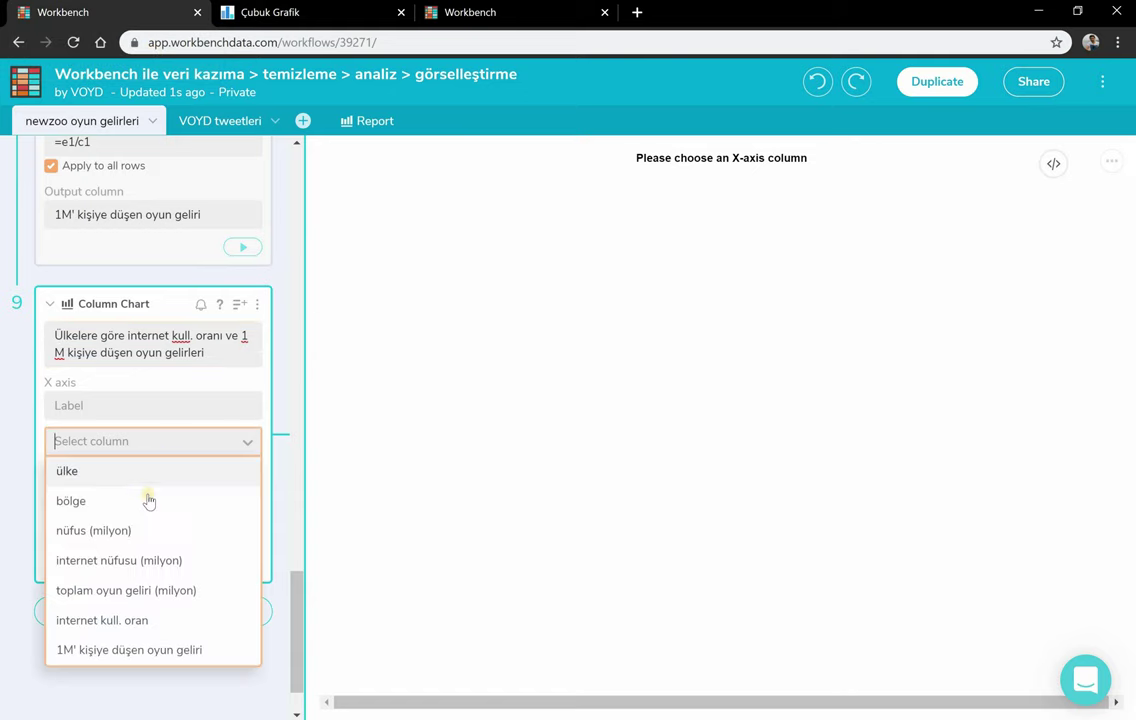
pyautogui.click(136, 472)
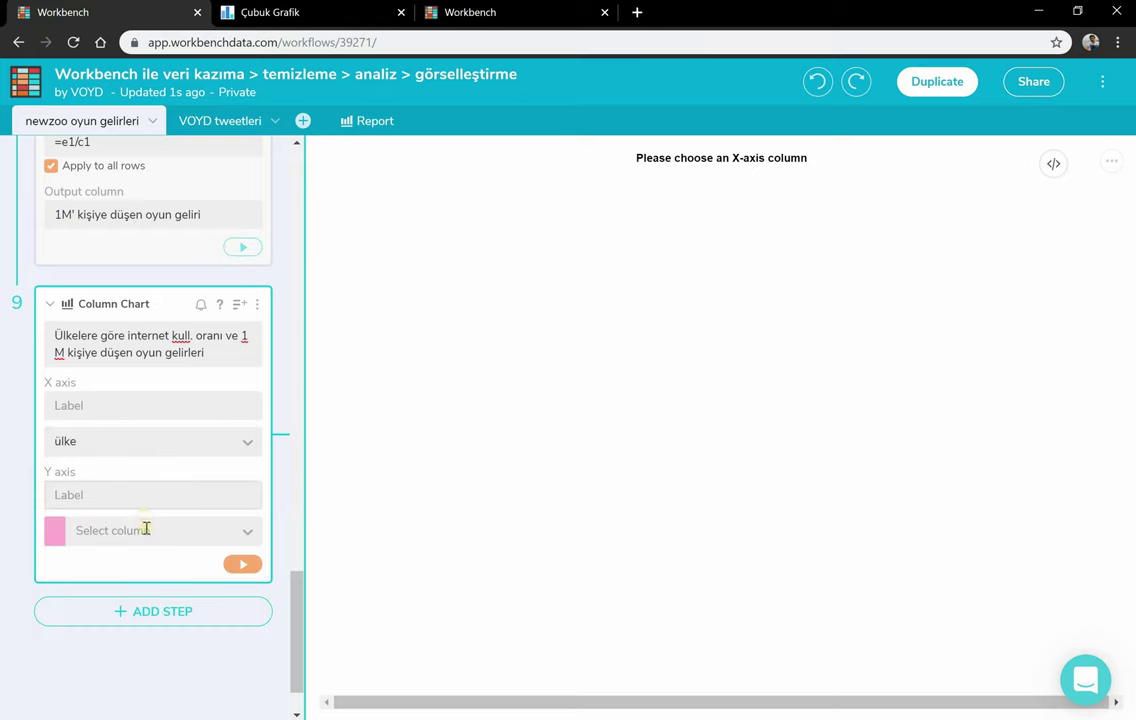
pyautogui.click(246, 538)
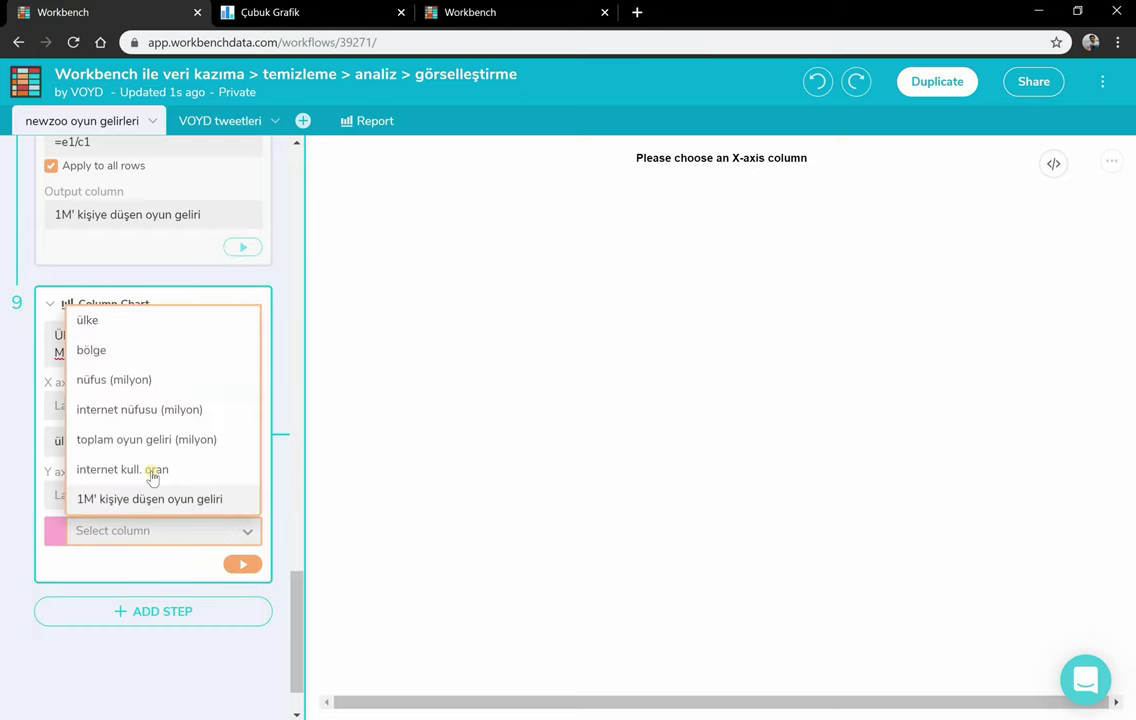
pyautogui.click(153, 477)
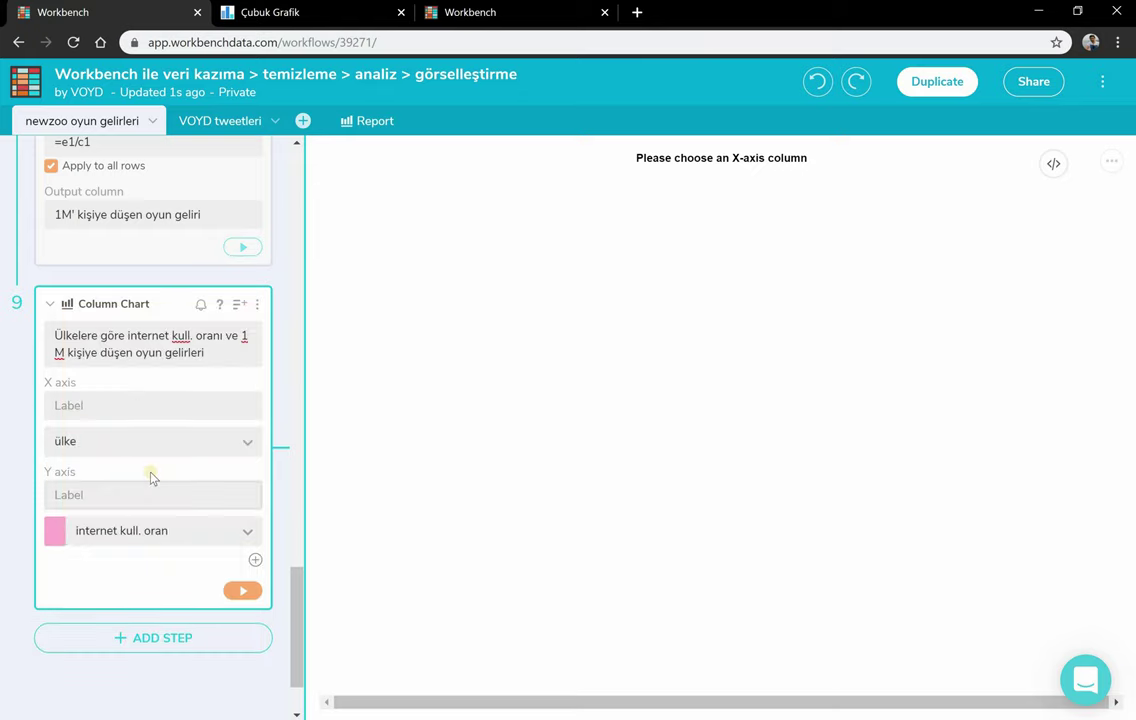
pyautogui.click(243, 593)
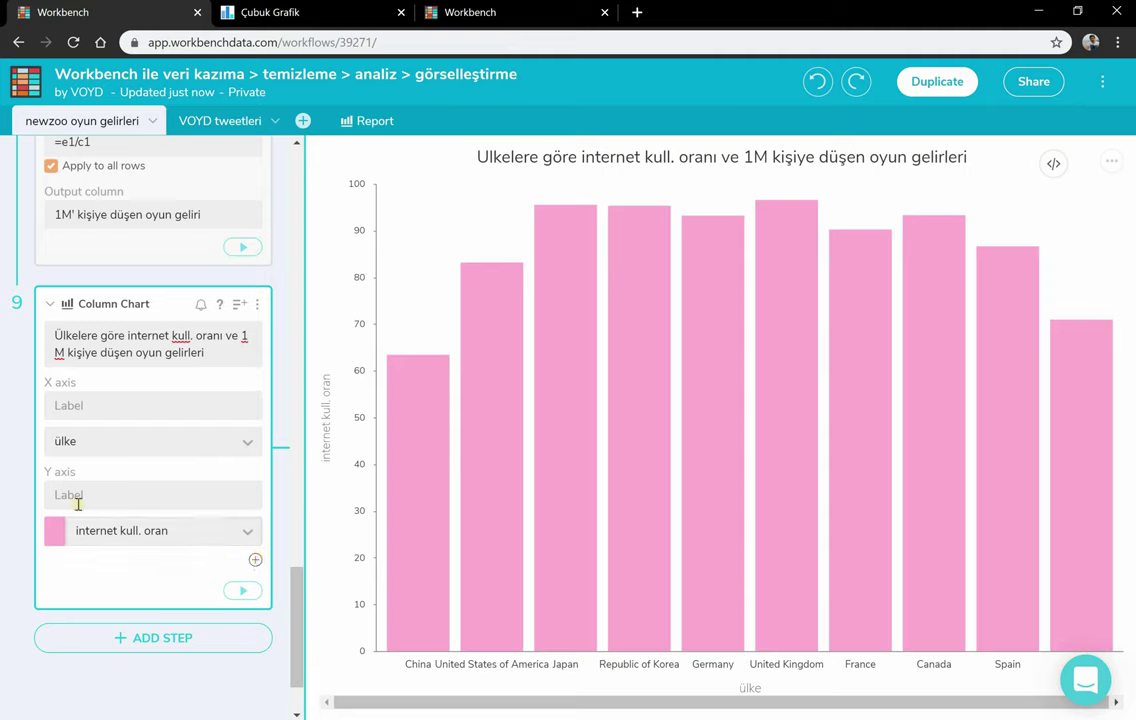
# Add 1M' kişiye düşen oyun geliri as a second Y axis series and run the chart again.
pyautogui.click(254, 561)
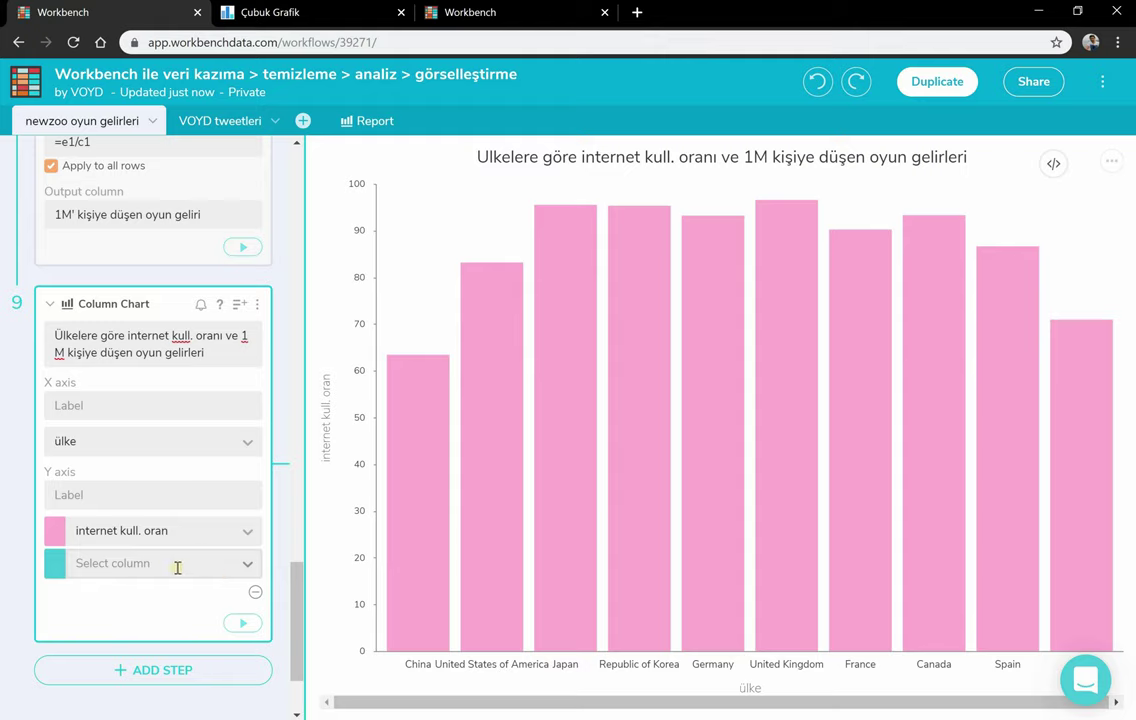
pyautogui.click(241, 565)
pyautogui.click(174, 534)
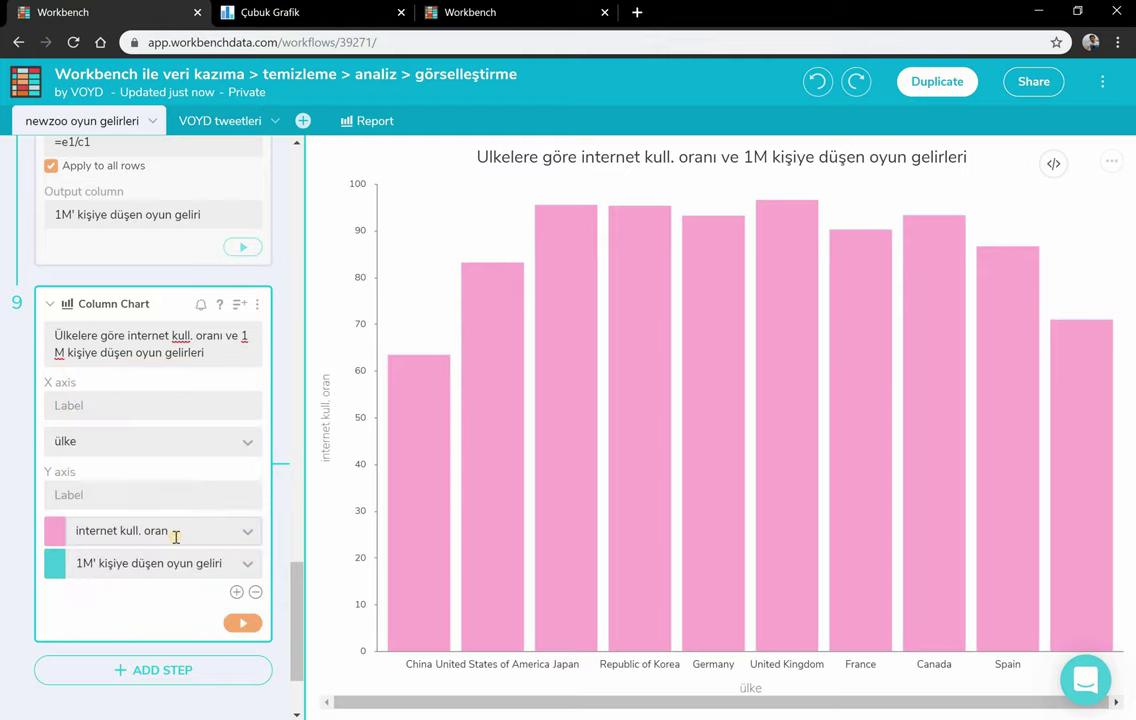
pyautogui.click(240, 625)
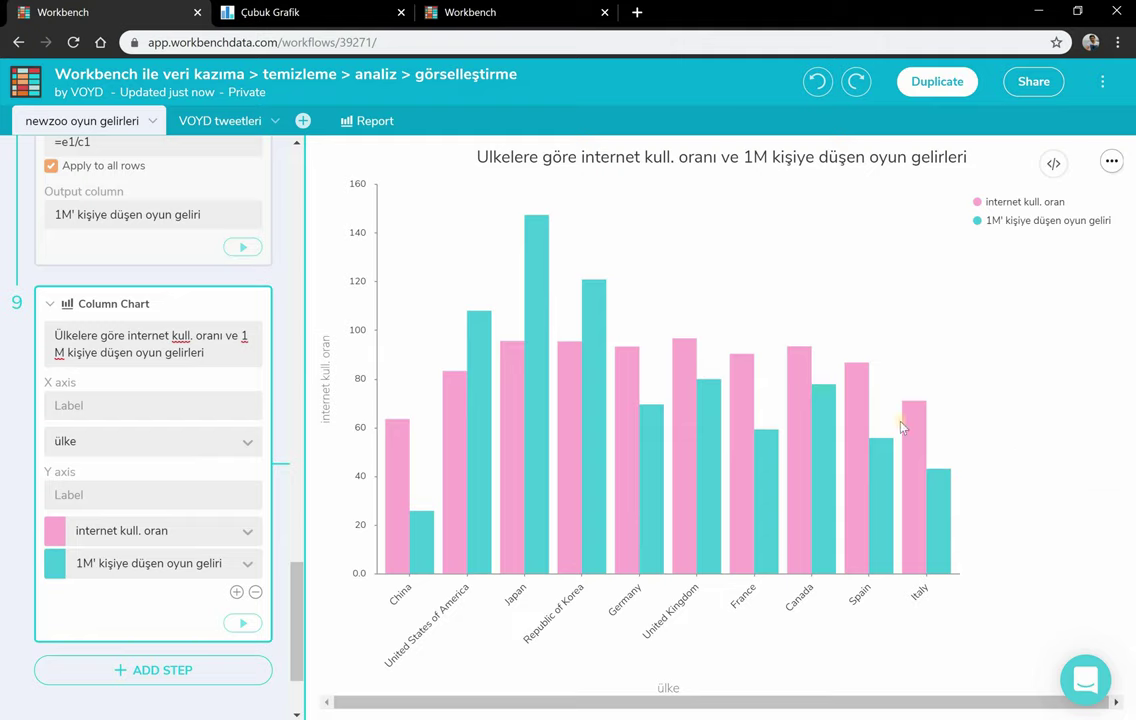
# Set the chart's Y axis label to a blank space and run the chart to apply it.
pyautogui.click(97, 405)
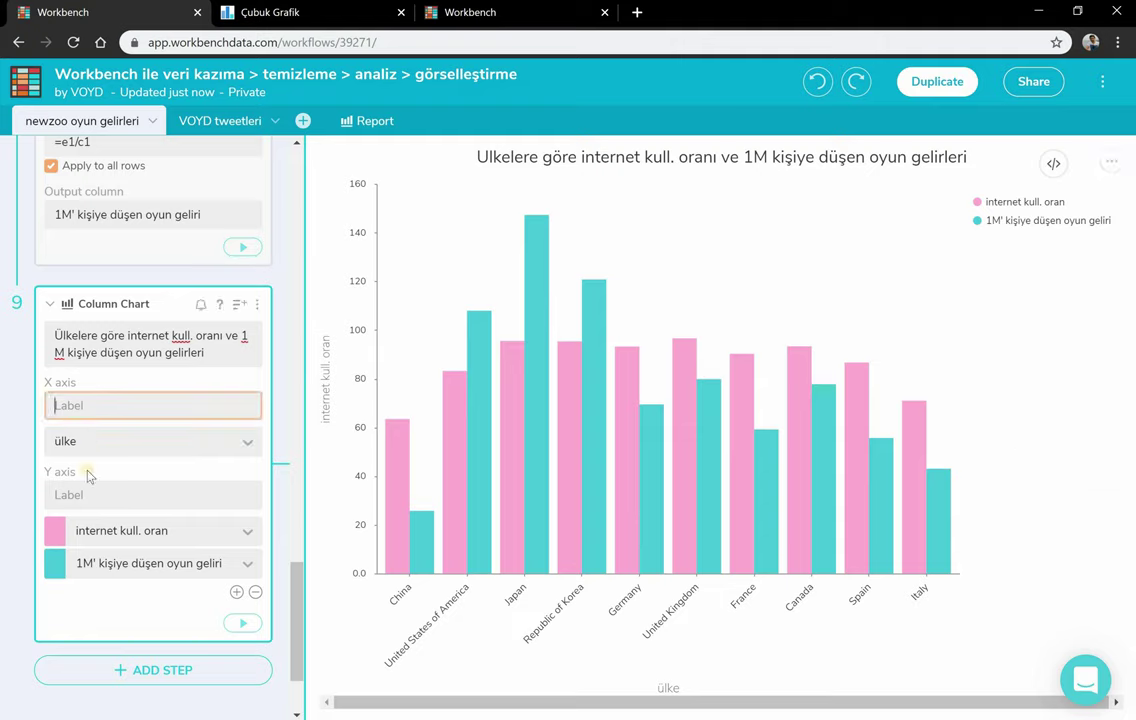
pyautogui.click(82, 493)
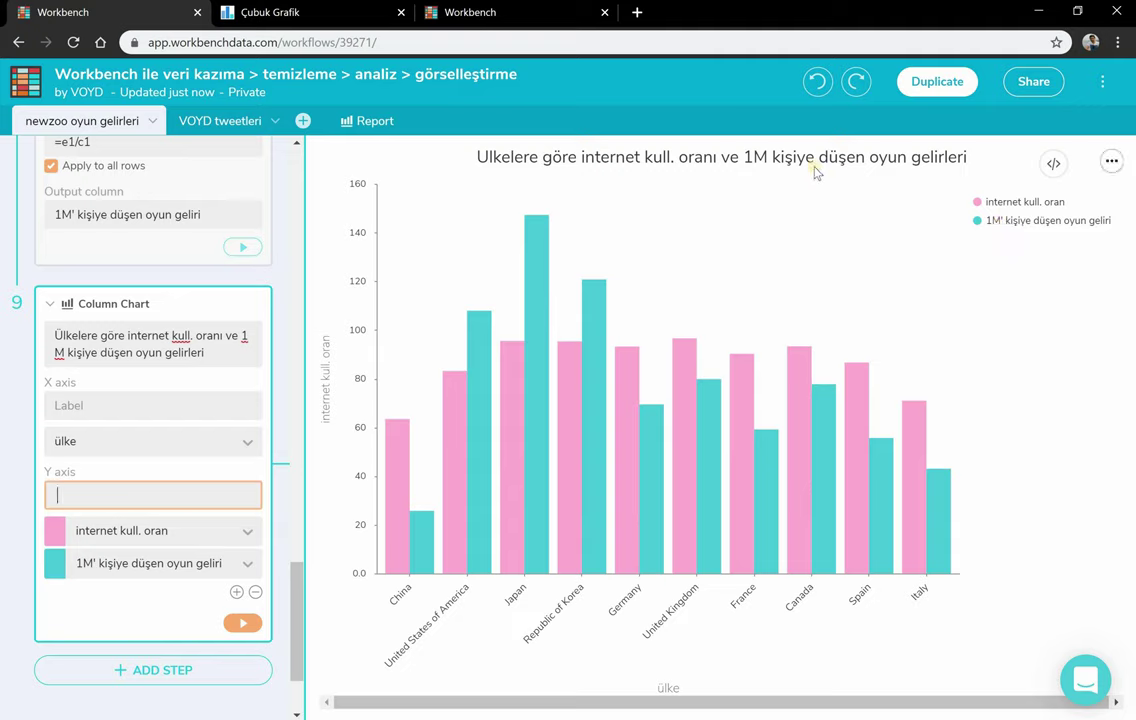
pyautogui.click(240, 625)
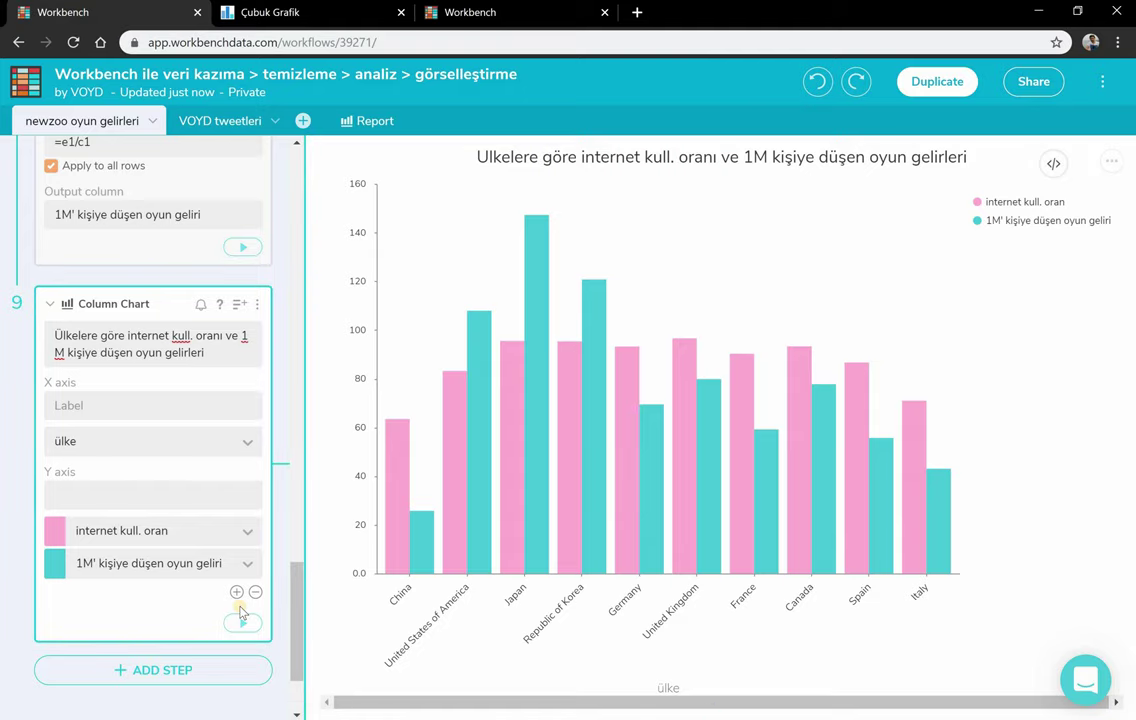
pyautogui.scroll(1, 241, 612)
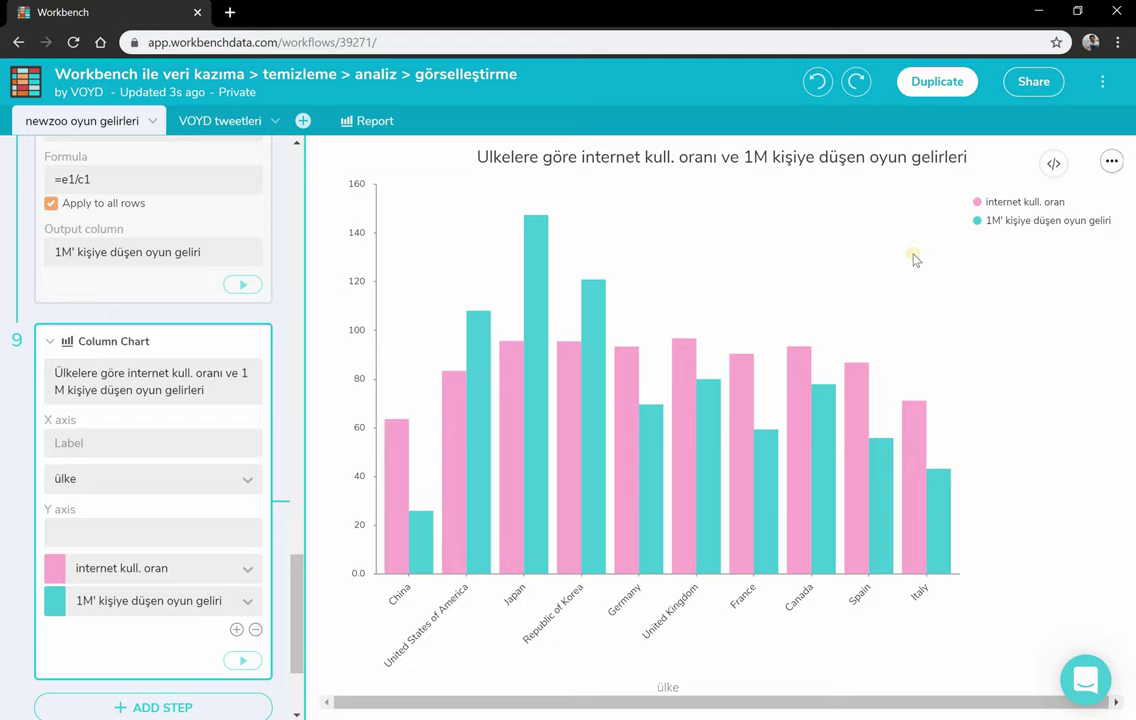
# Switch to the VOYD tweetleri data of the workflow.
pyautogui.click(210, 119)
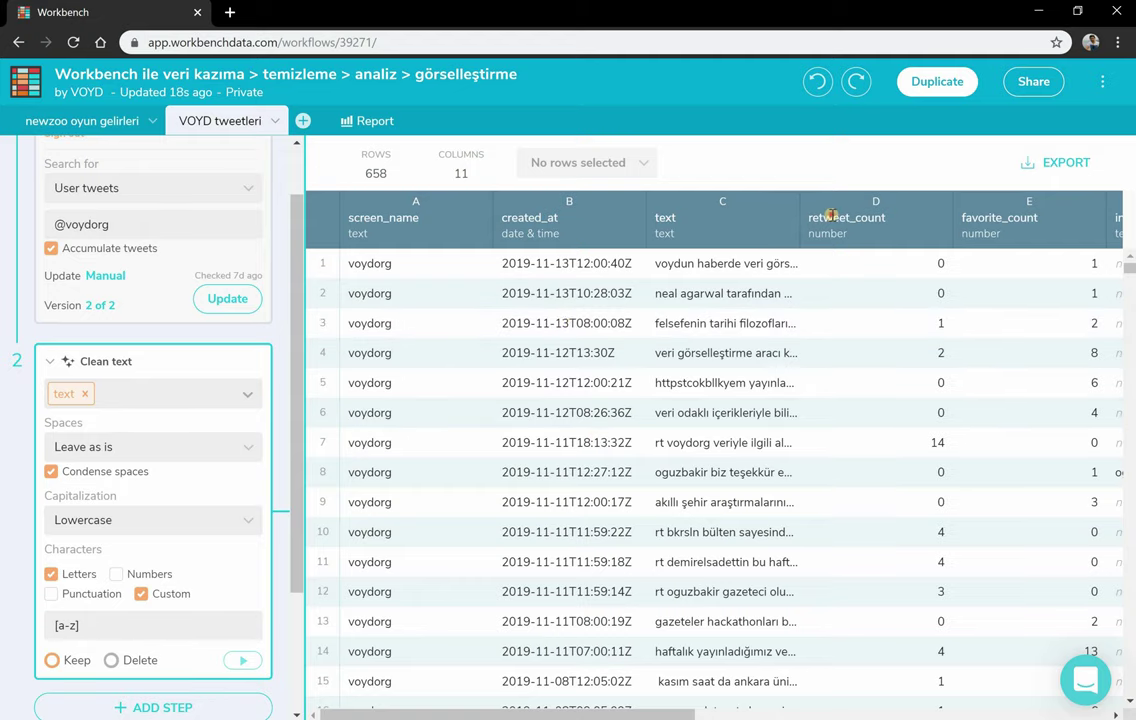
pyautogui.click(876, 222)
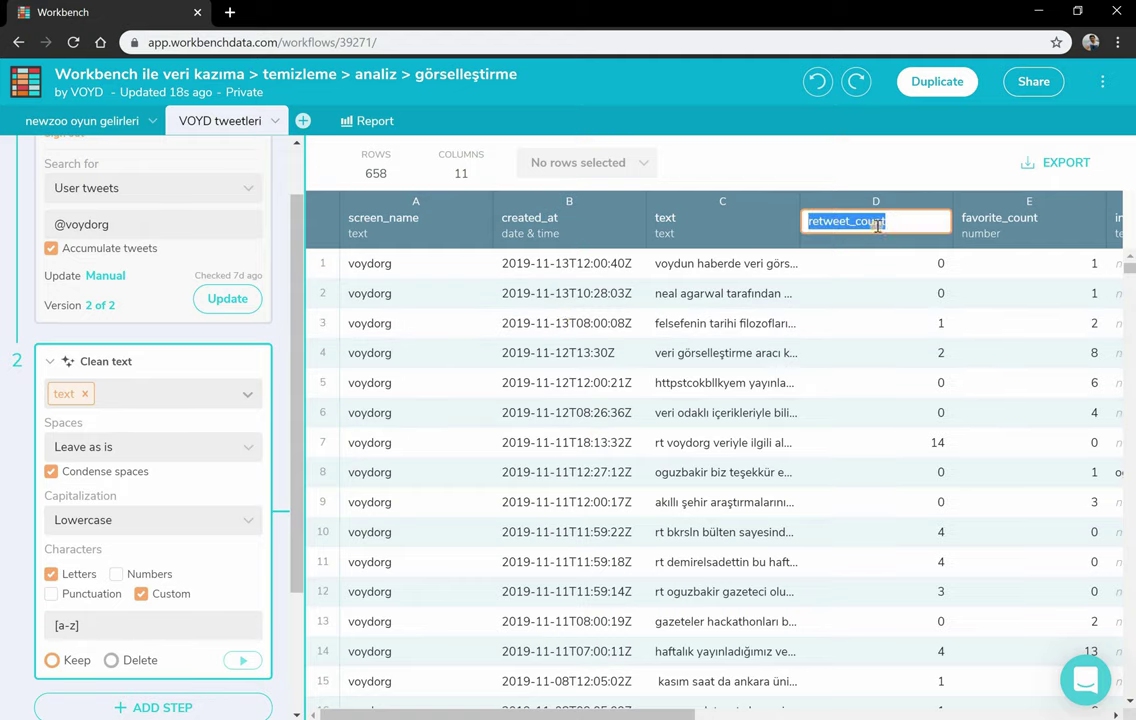
pyautogui.click(1005, 224)
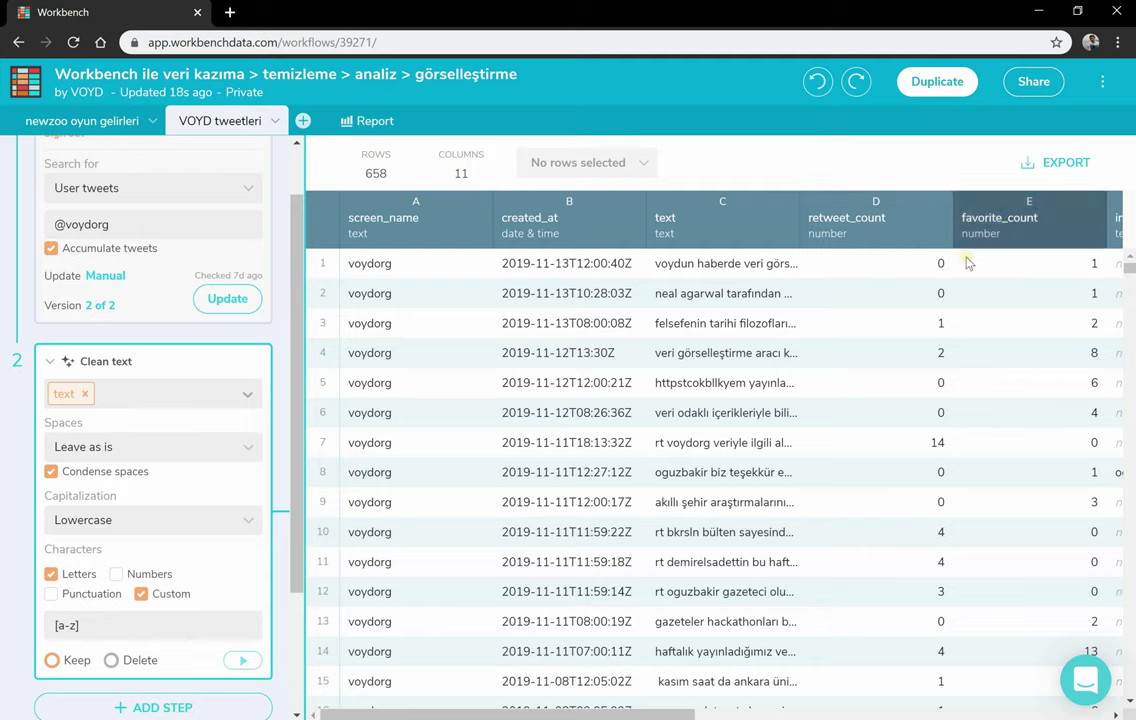
pyautogui.click(26, 435)
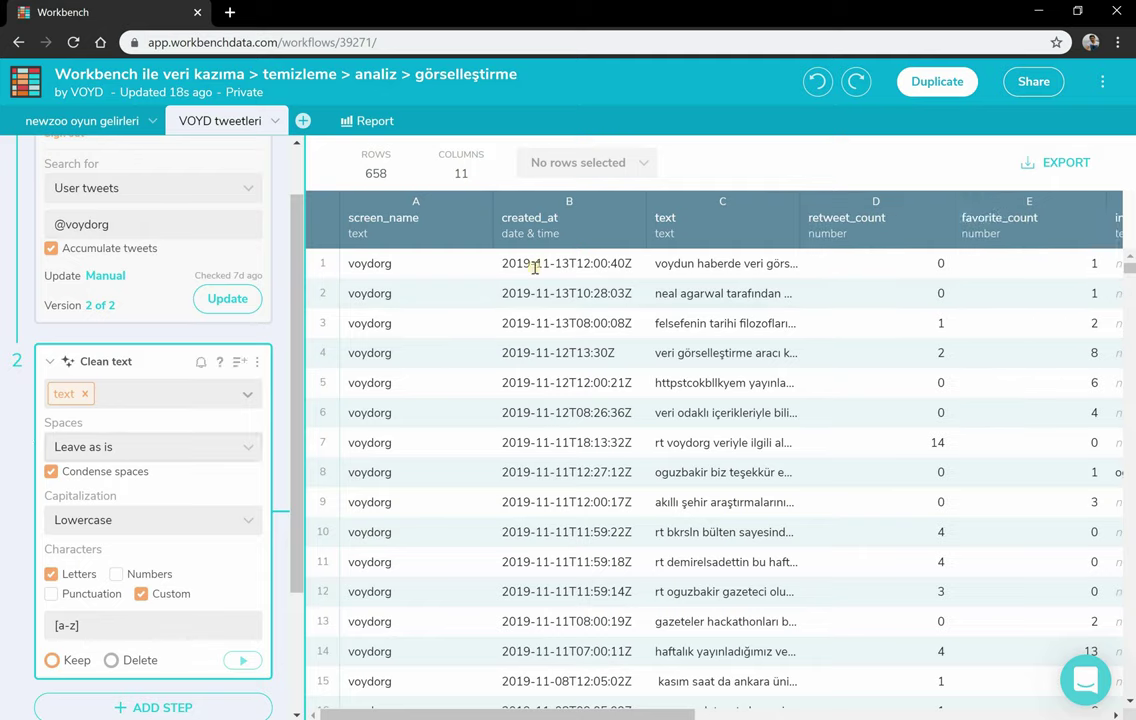
# Rename the created_at column of the tweets table to tarih.
pyautogui.click(547, 218)
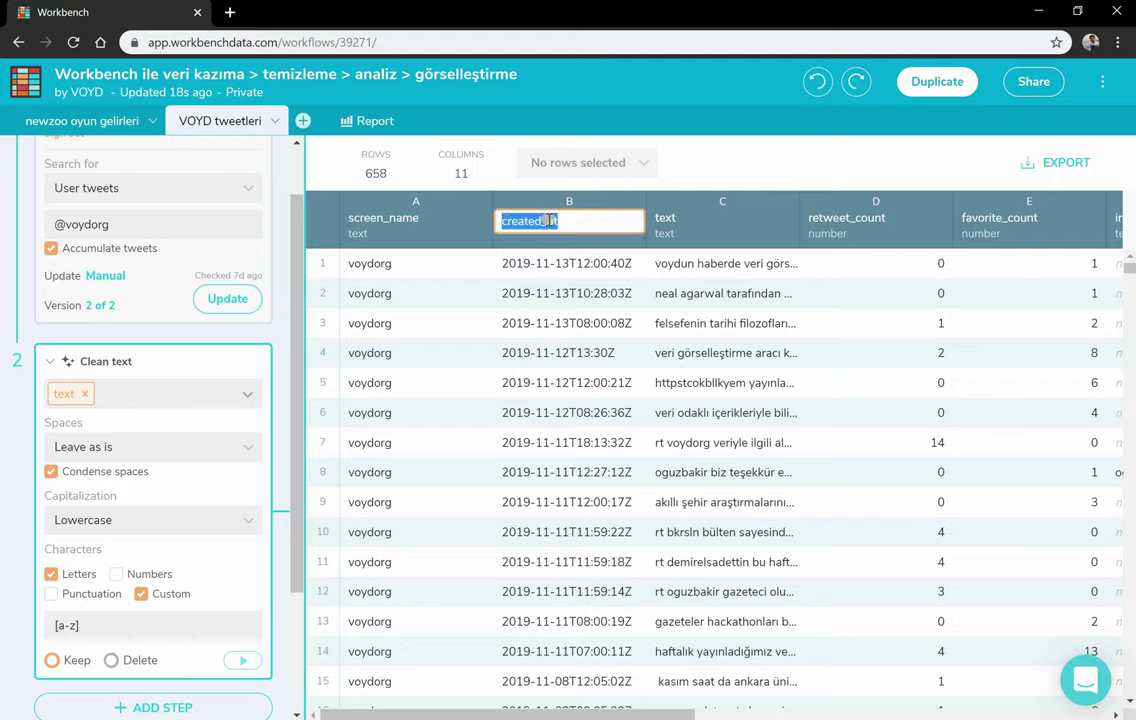
pyautogui.press('BackSpace')
pyautogui.write('tar')
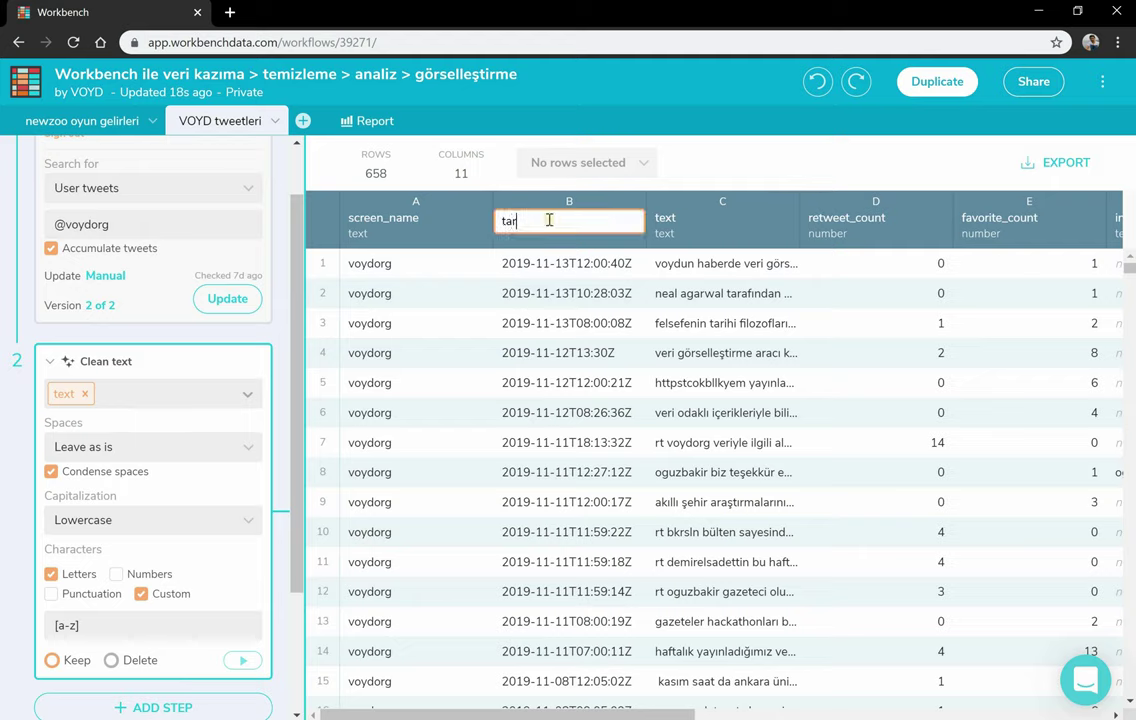
pyautogui.write('ih')
pyautogui.scroll(-2, 215, 320)
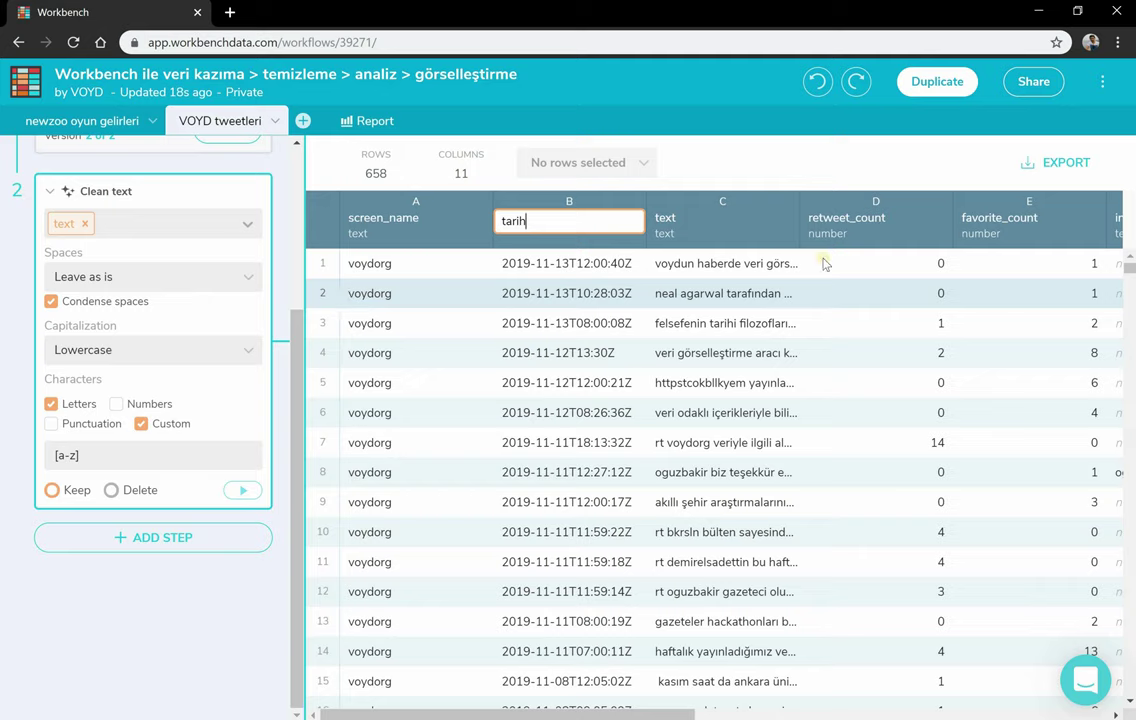
pyautogui.press('Return')
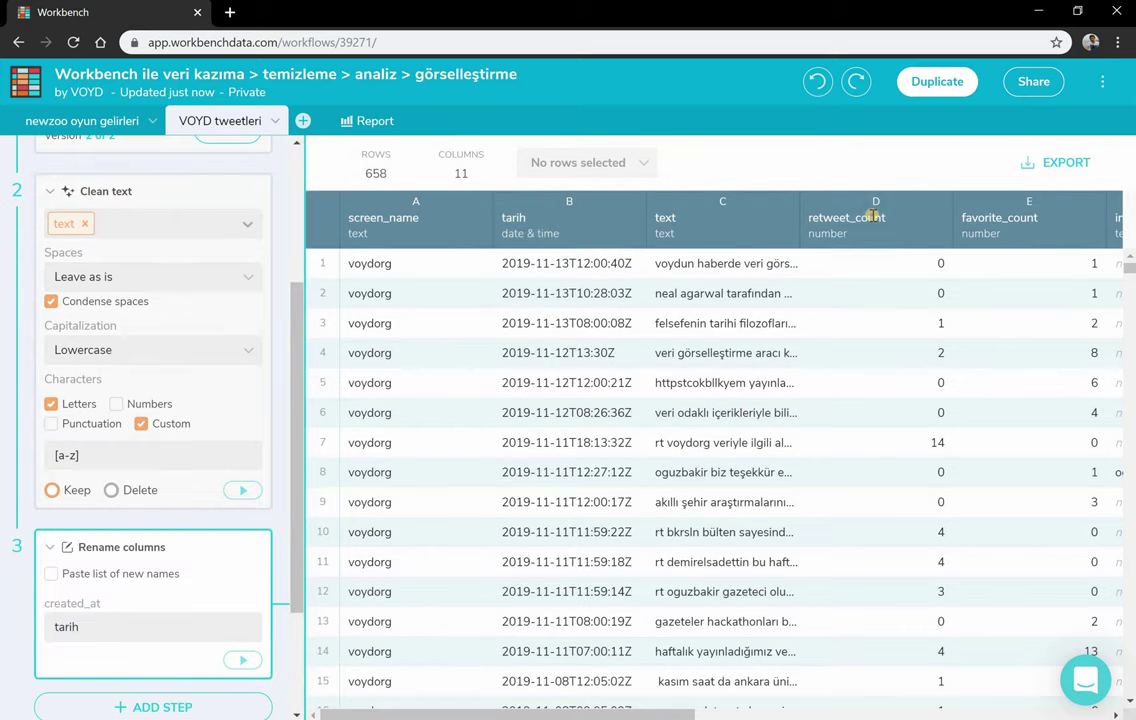
# Rename the retweet_count column of the tweets table to retweet.
pyautogui.click(868, 218)
pyautogui.write('r')
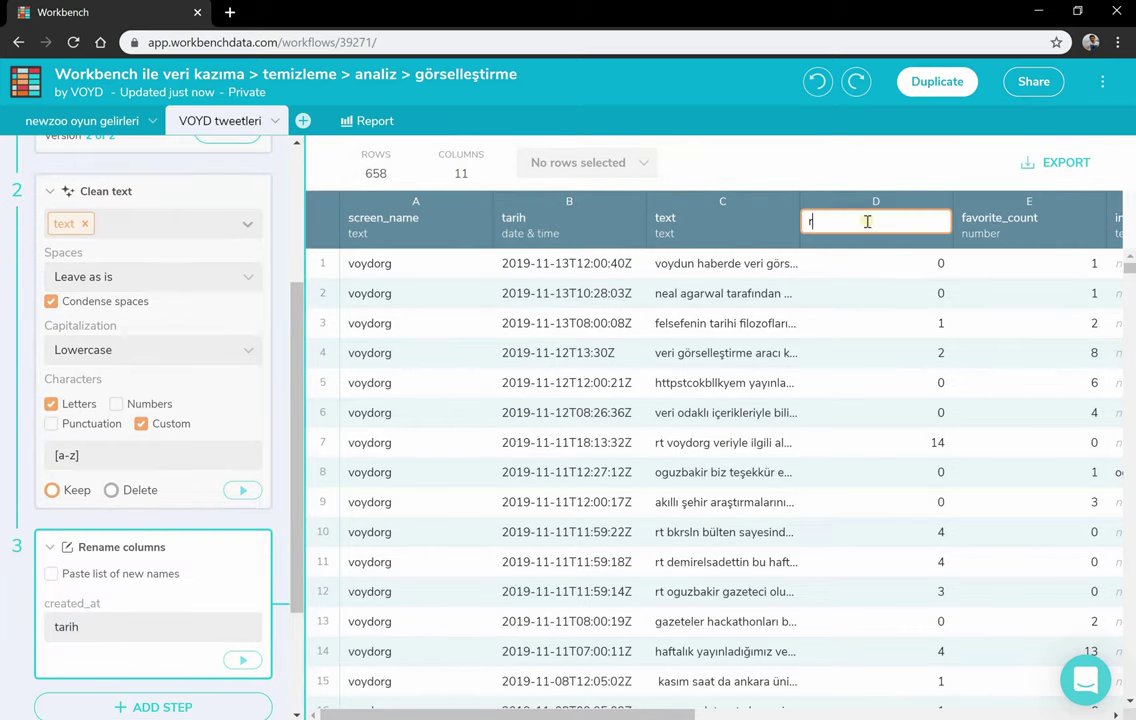
pyautogui.write('etweet')
pyautogui.press('Return')
# Rename the favorite_count column of the tweets table to begeni.
pyautogui.click(1003, 218)
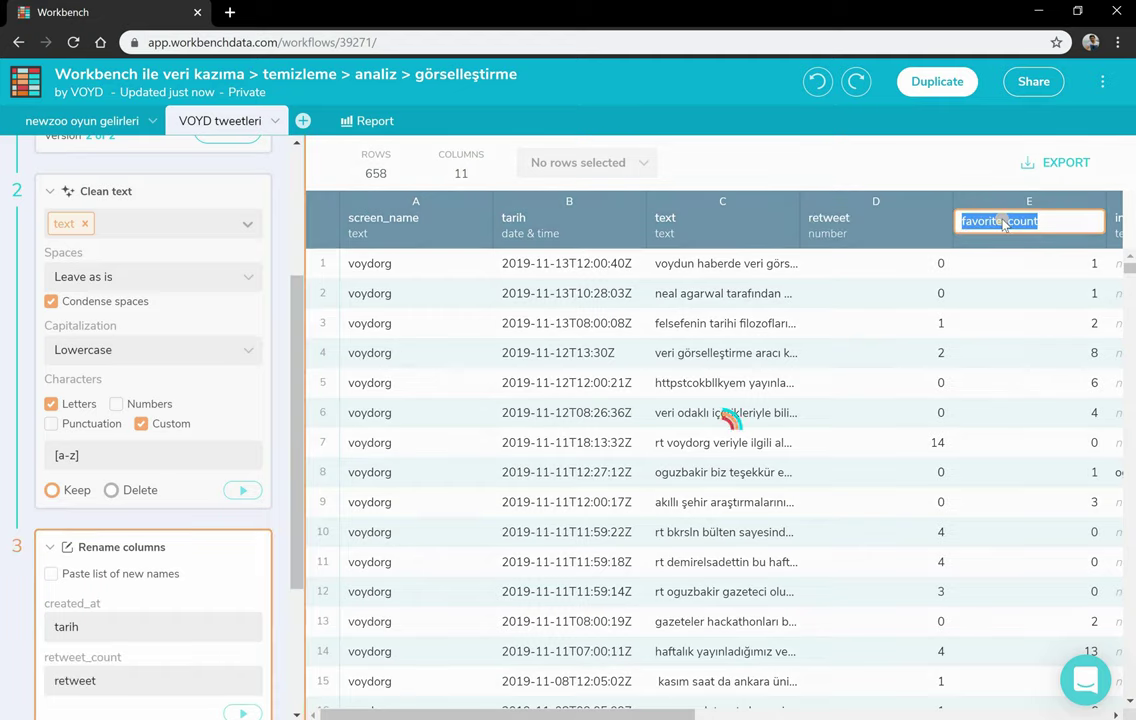
pyautogui.write('begen')
pyautogui.press('Escape')
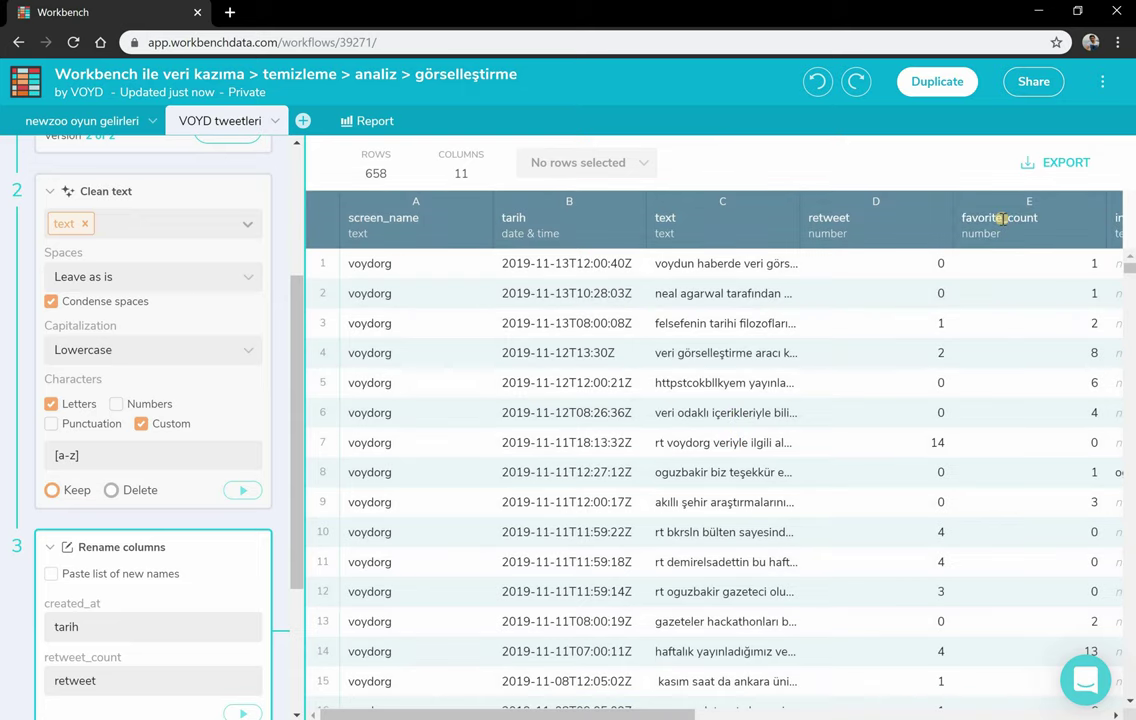
pyautogui.click(1002, 219)
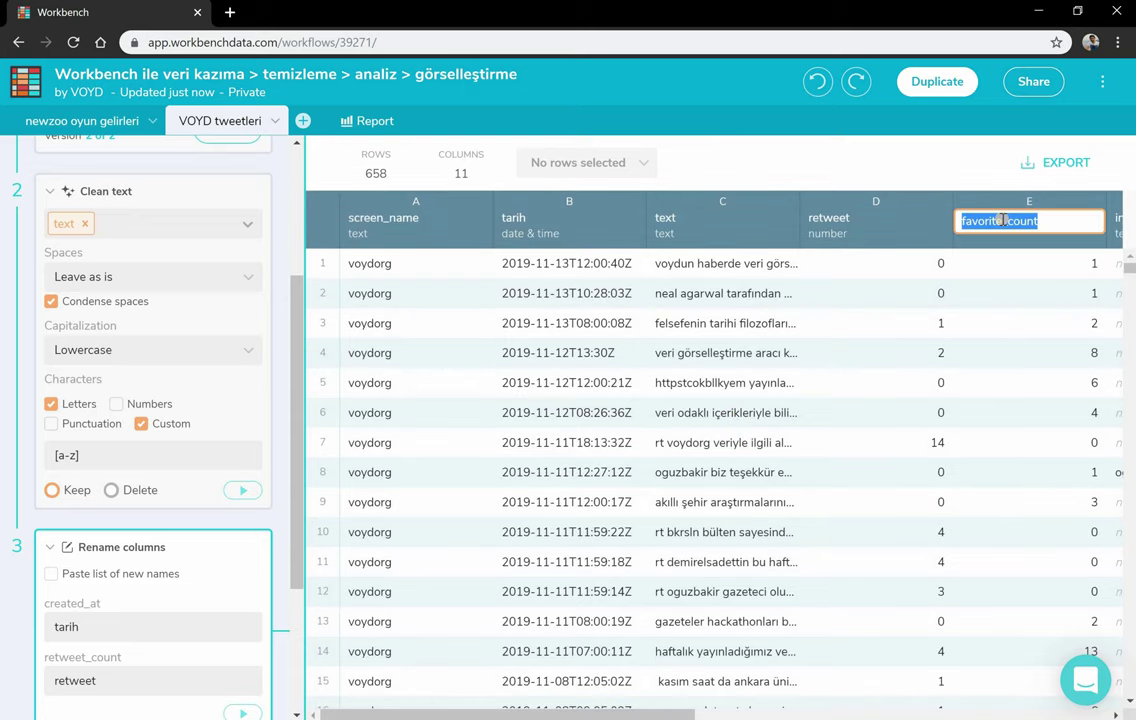
pyautogui.write('begeni')
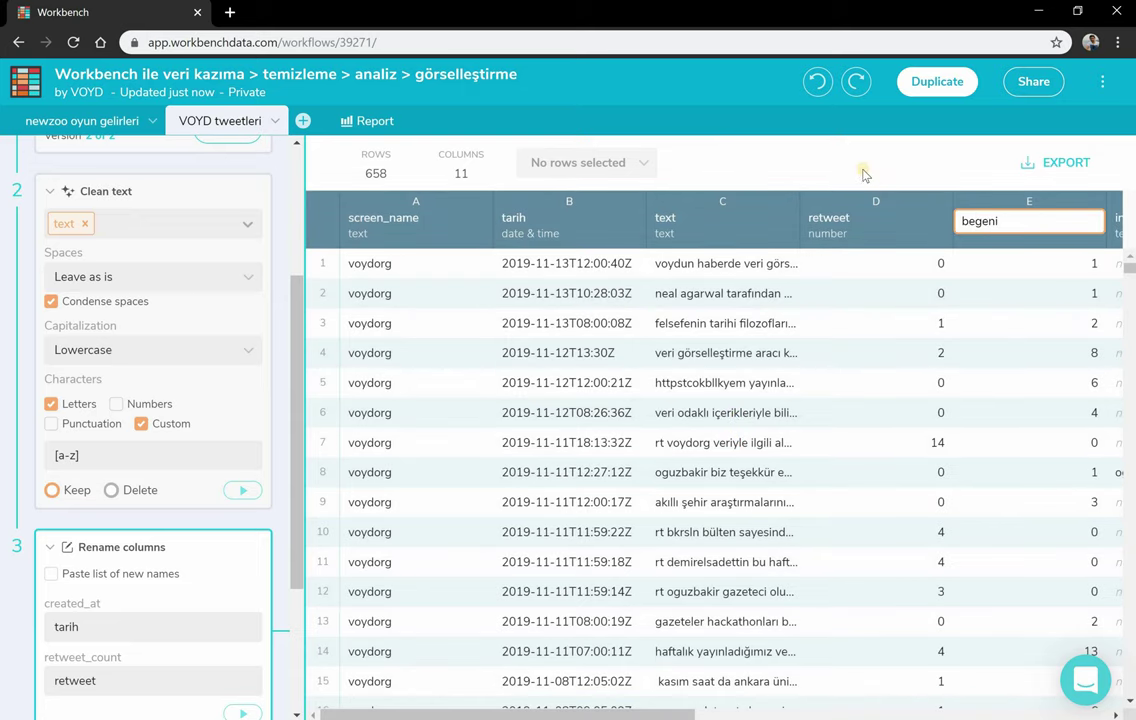
pyautogui.press('Return')
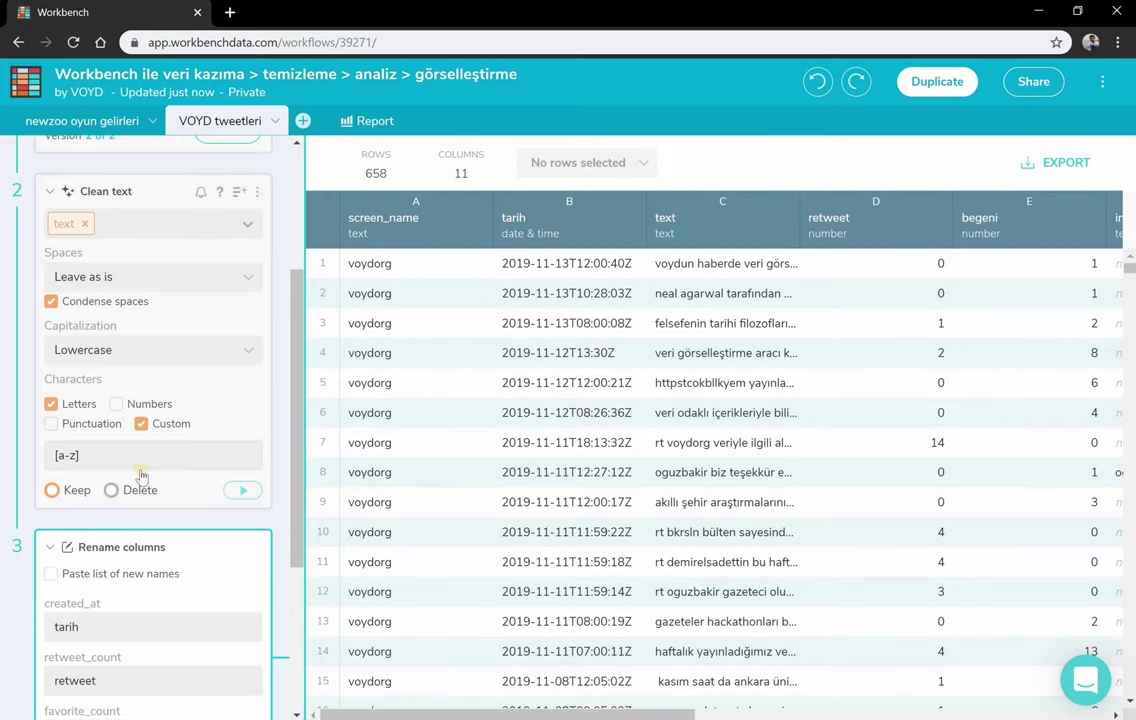
# Add a Select columns step after the column renaming in the VOYD tweetleri workflow.
pyautogui.scroll(-3, 150, 500)
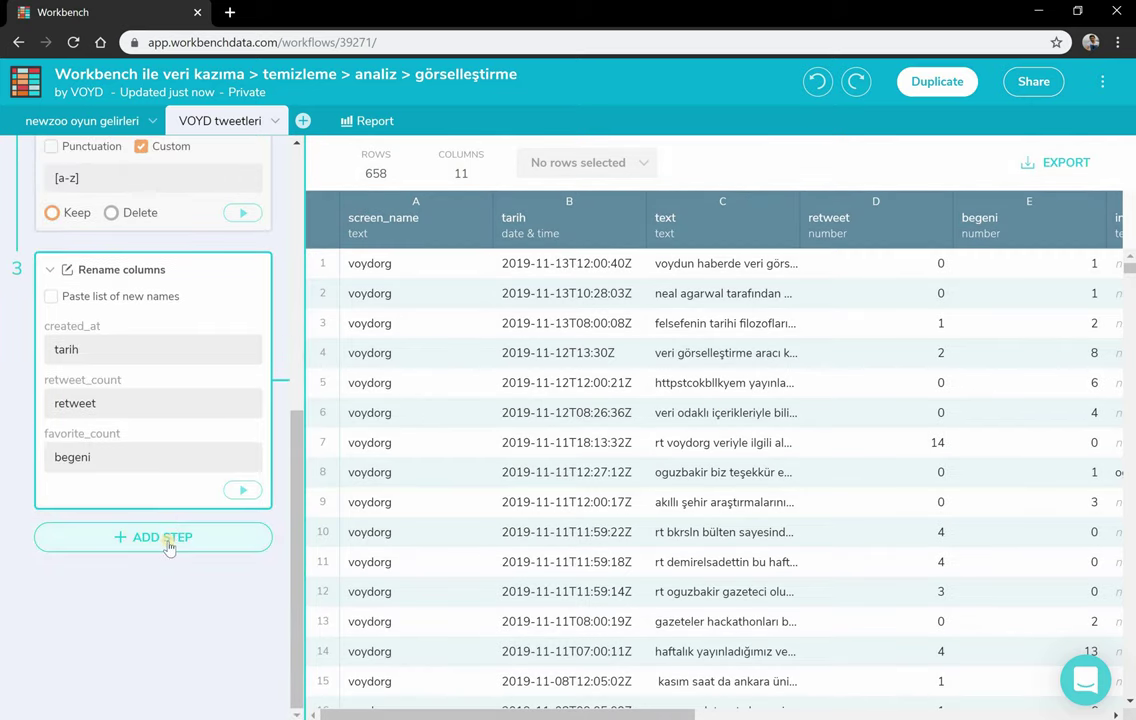
pyautogui.click(165, 540)
pyautogui.scroll(-3, 140, 360)
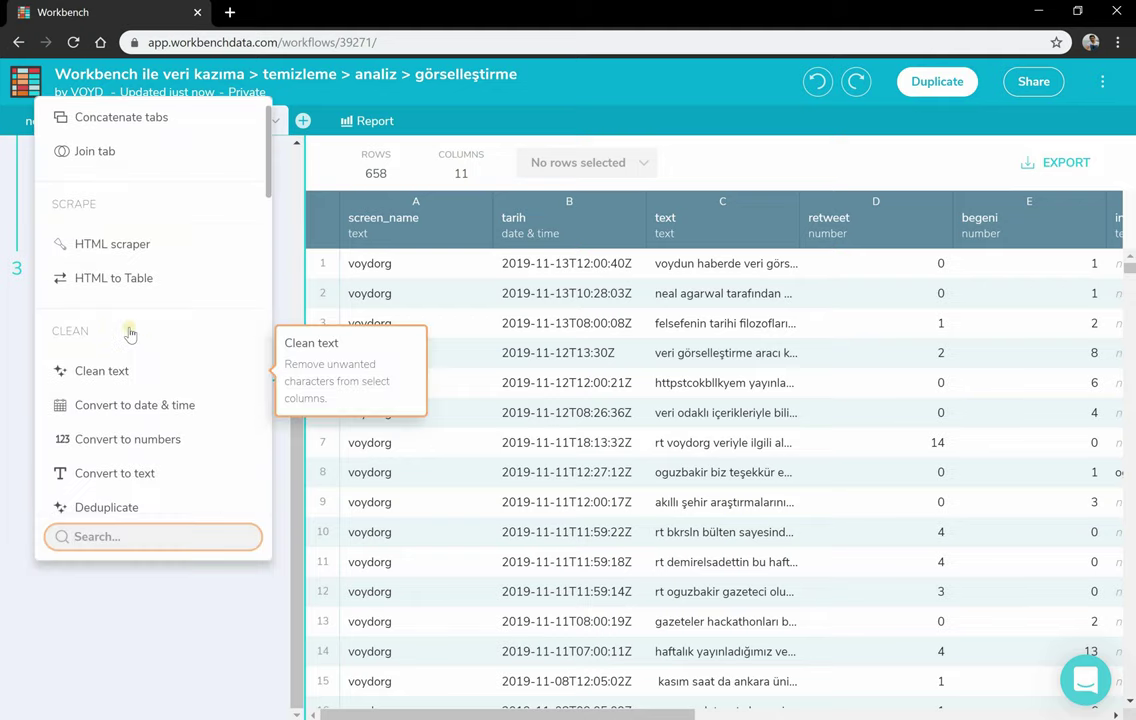
pyautogui.scroll(-6, 132, 330)
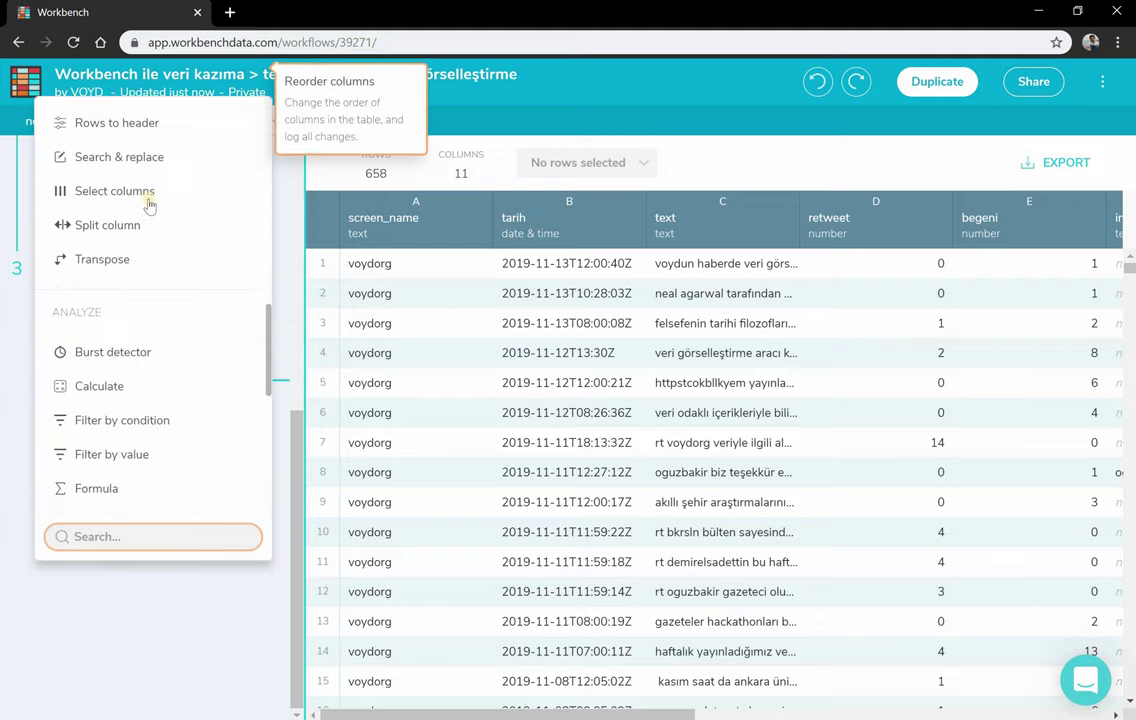
pyautogui.click(150, 203)
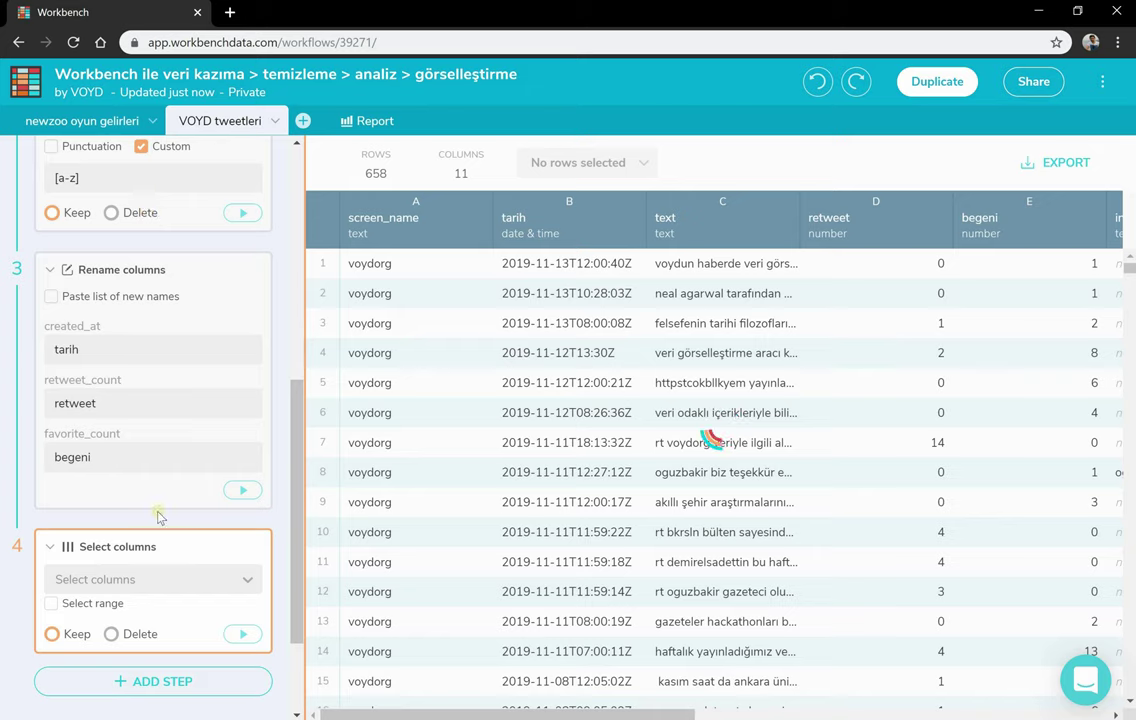
# Keep only the tarih, retweet and begeni columns and run the column selection.
pyautogui.click(170, 437)
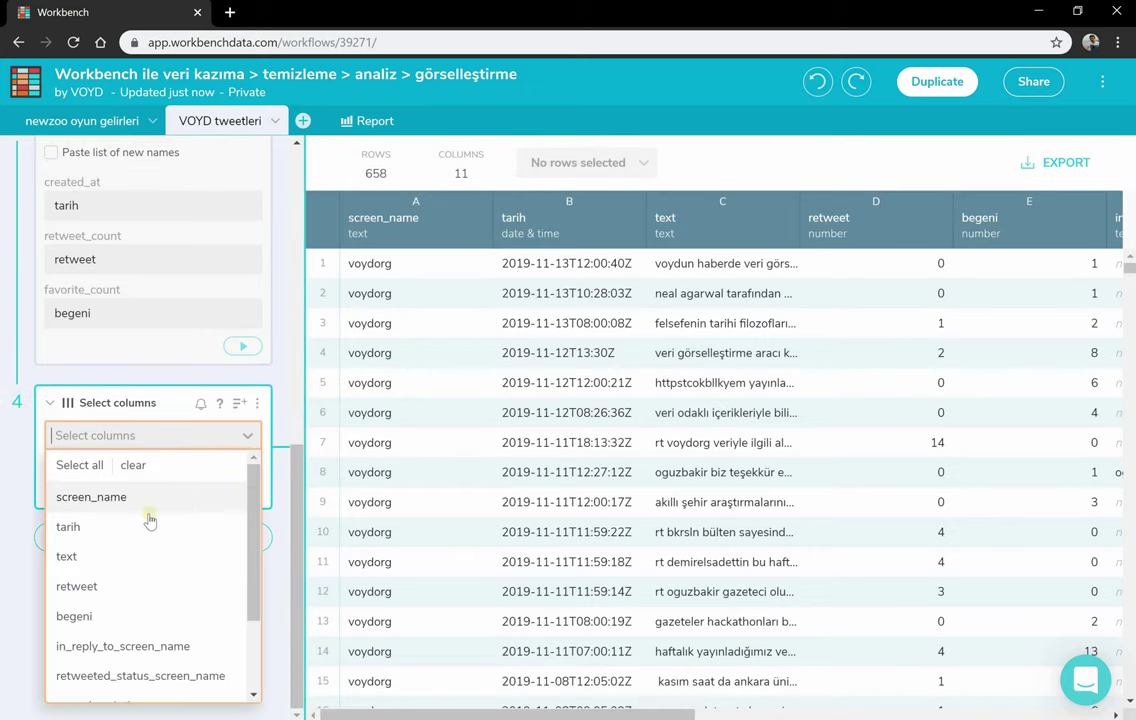
pyautogui.click(100, 526)
pyautogui.click(160, 436)
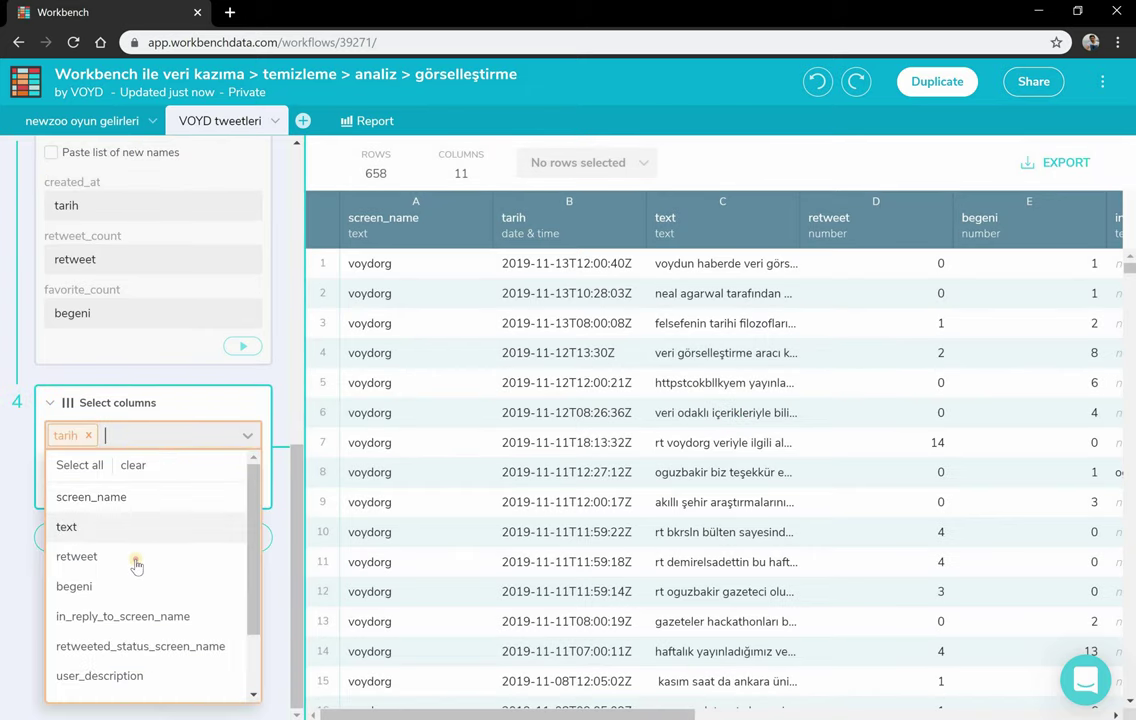
pyautogui.click(100, 556)
pyautogui.click(170, 436)
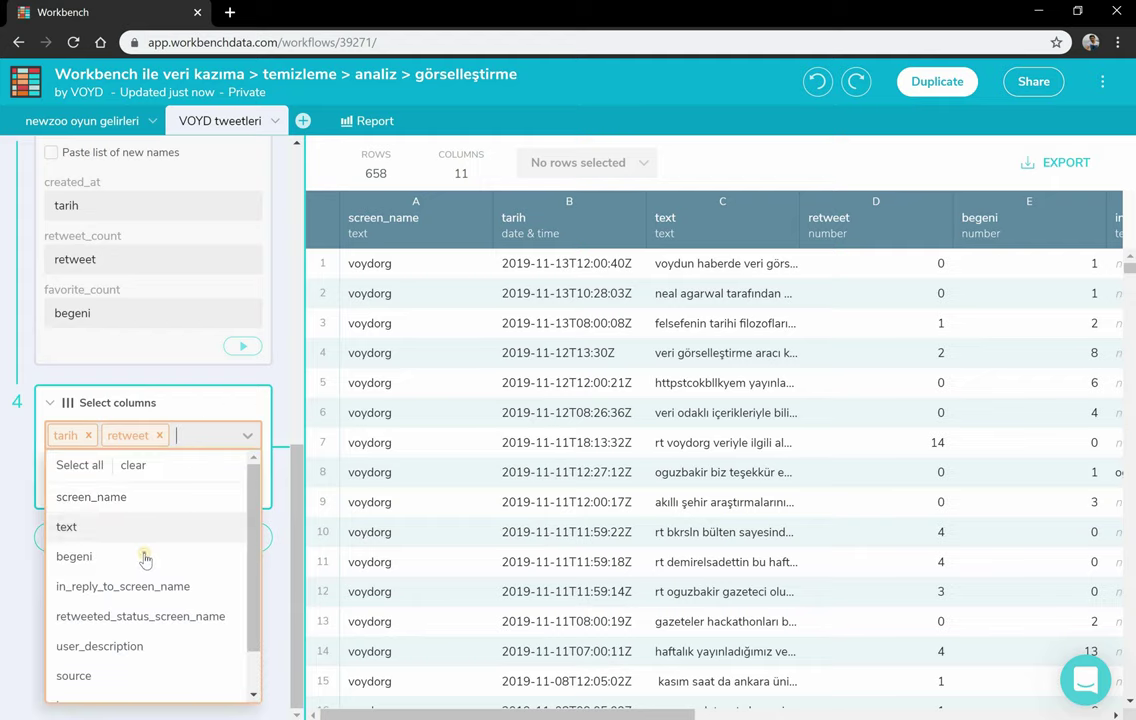
pyautogui.click(145, 557)
pyautogui.click(243, 516)
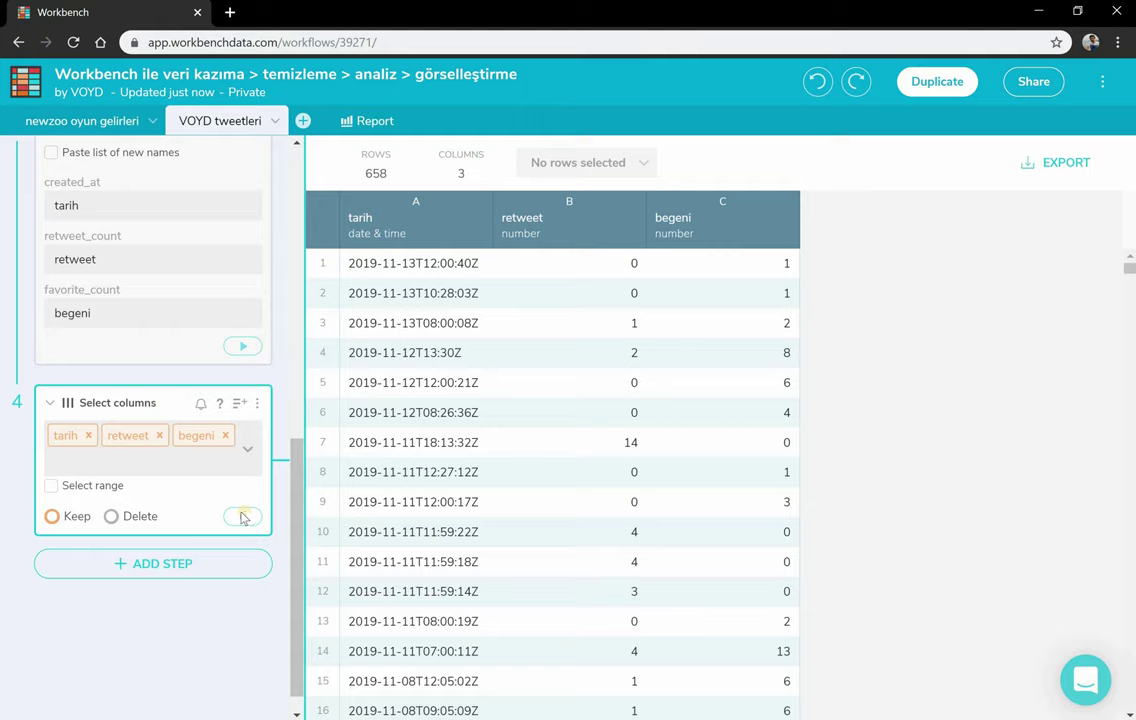
# Add a Formula step after the column selection.
pyautogui.click(183, 572)
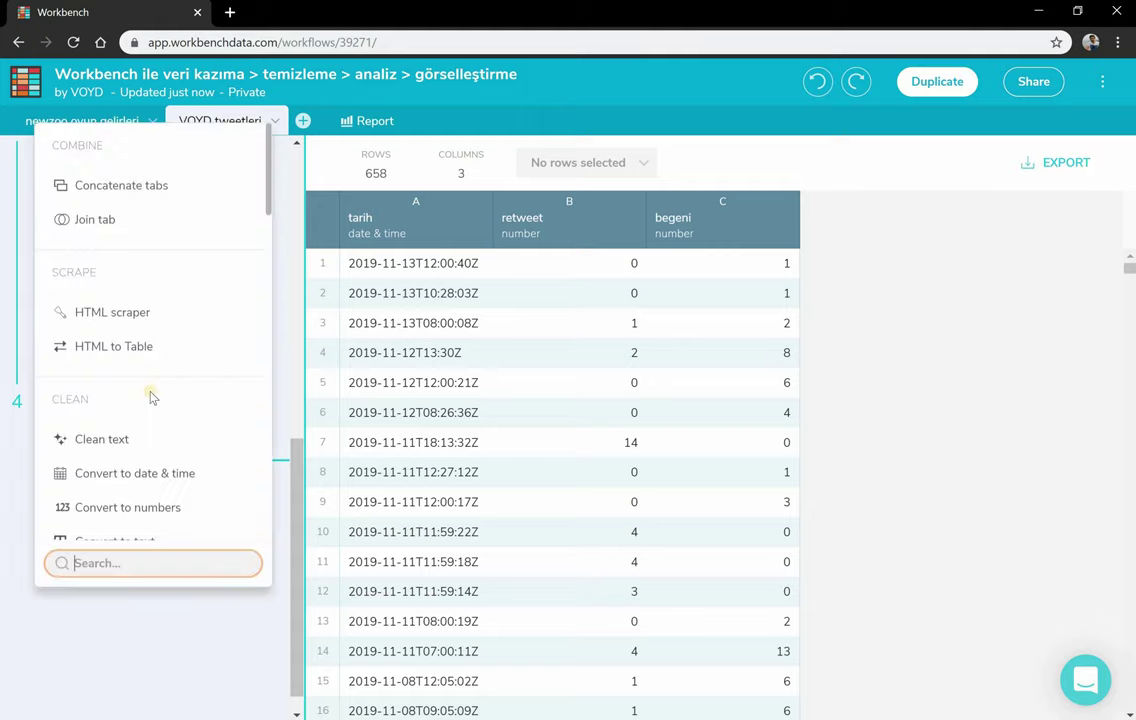
pyautogui.scroll(-7, 150, 397)
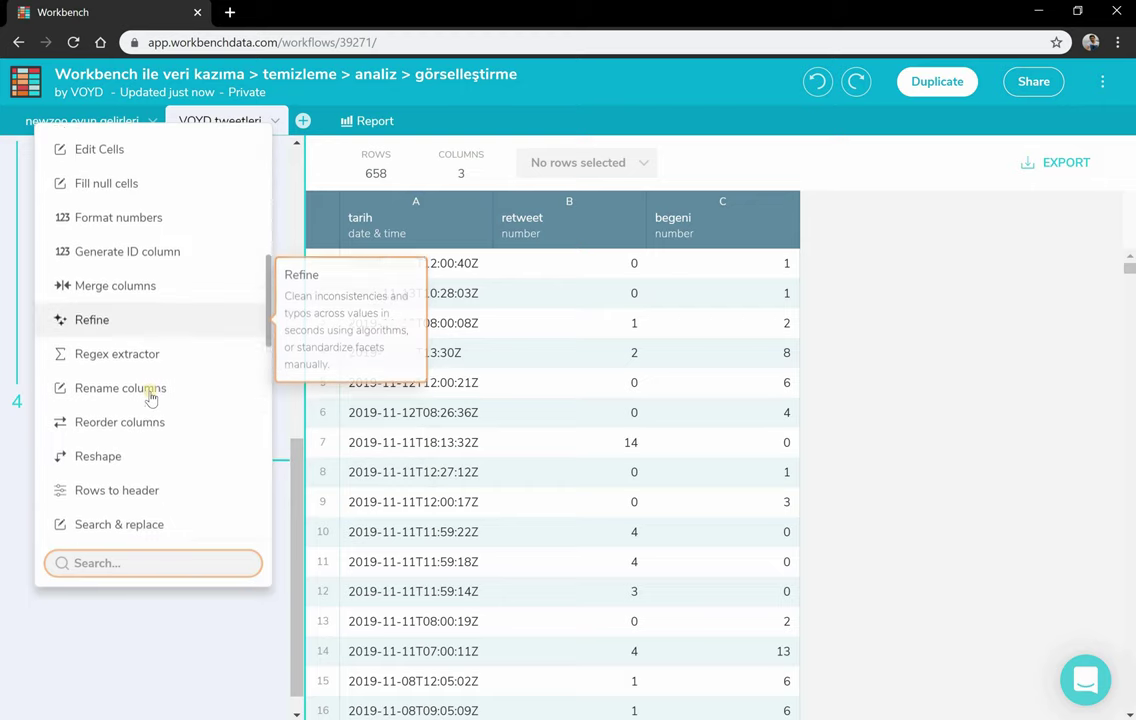
pyautogui.scroll(-5, 150, 397)
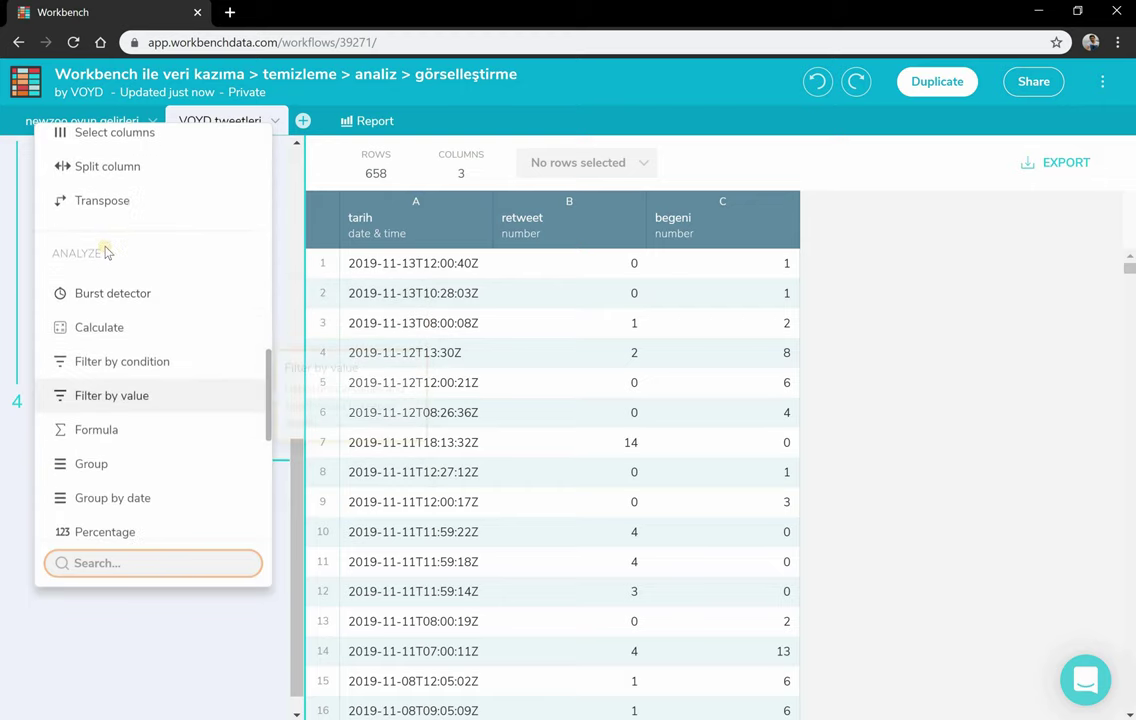
pyautogui.scroll(-2, 119, 292)
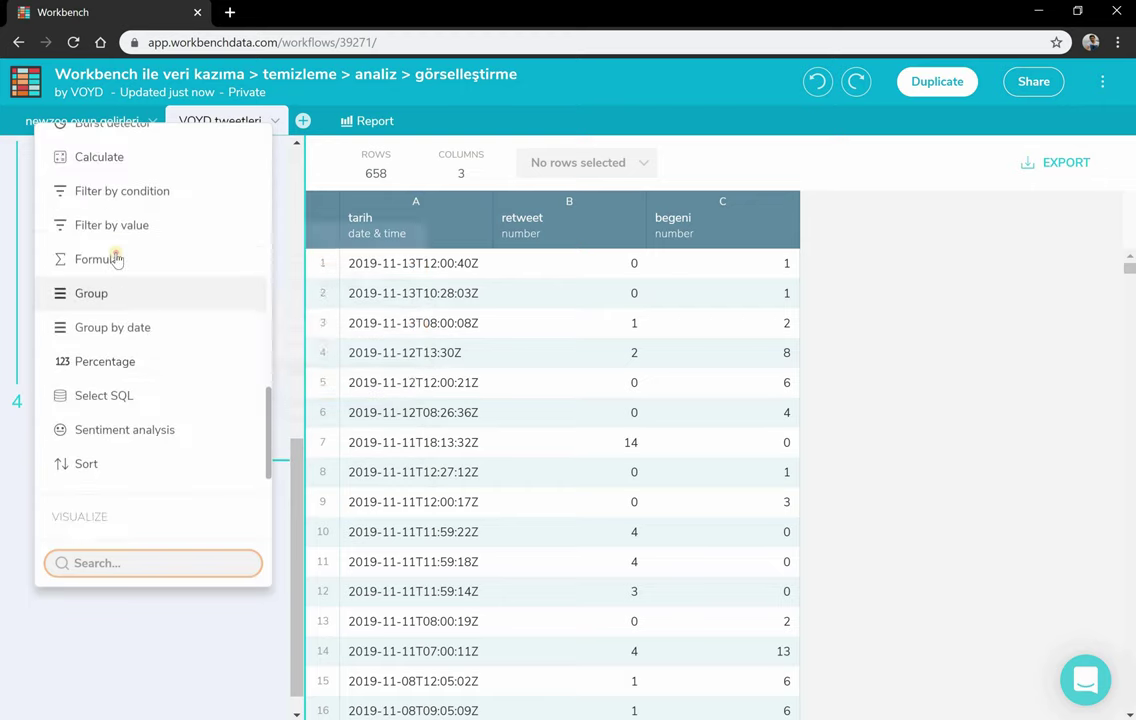
pyautogui.click(96, 259)
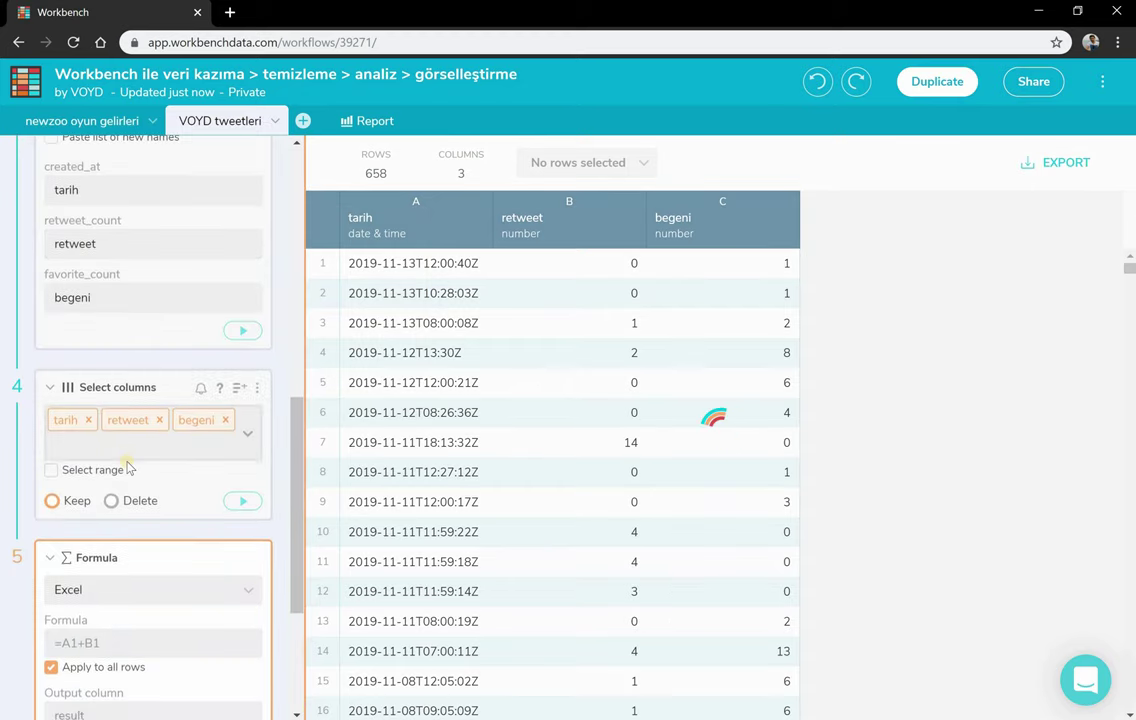
# Enter the Excel formula =b1+c1 with etkileşim as the output column and run it for all rows.
pyautogui.click(112, 486)
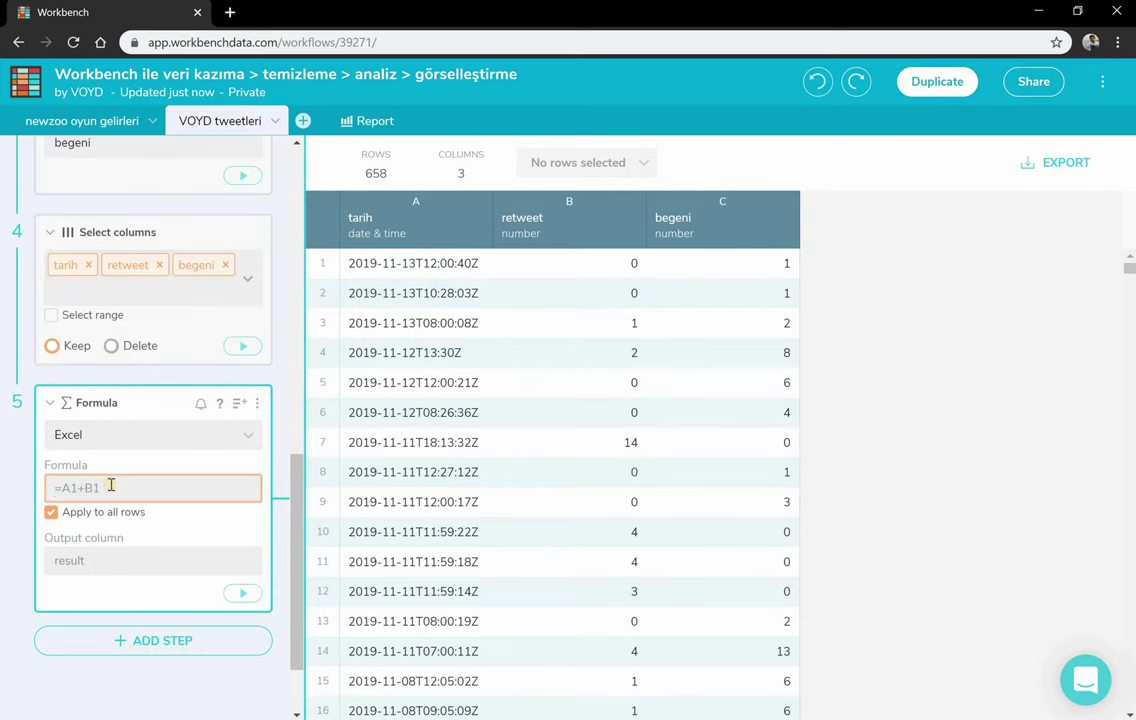
pyautogui.write('=')
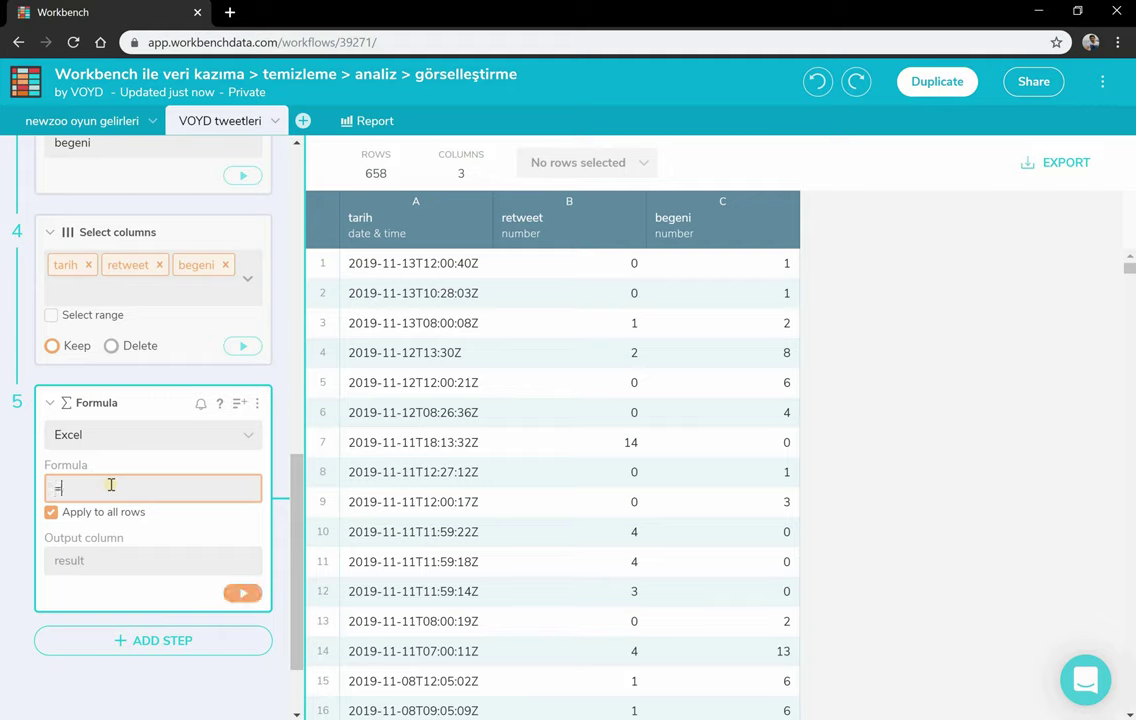
pyautogui.write('b1+c1')
pyautogui.click(119, 562)
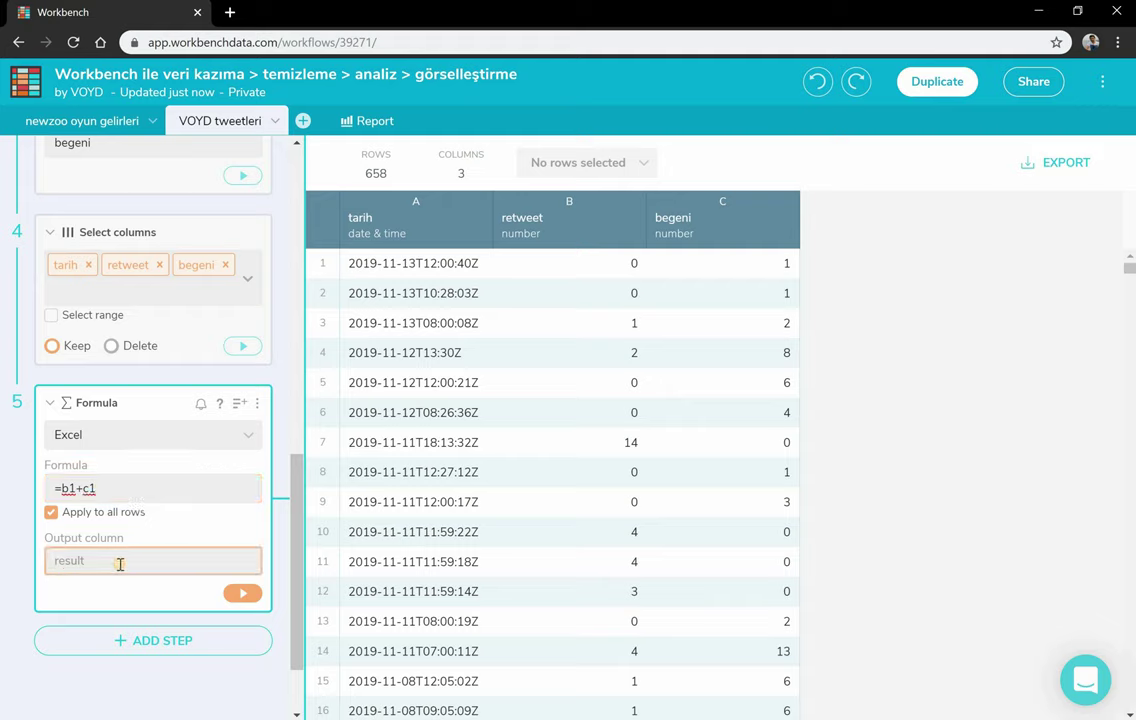
pyautogui.write('etkileşim')
pyautogui.click(243, 593)
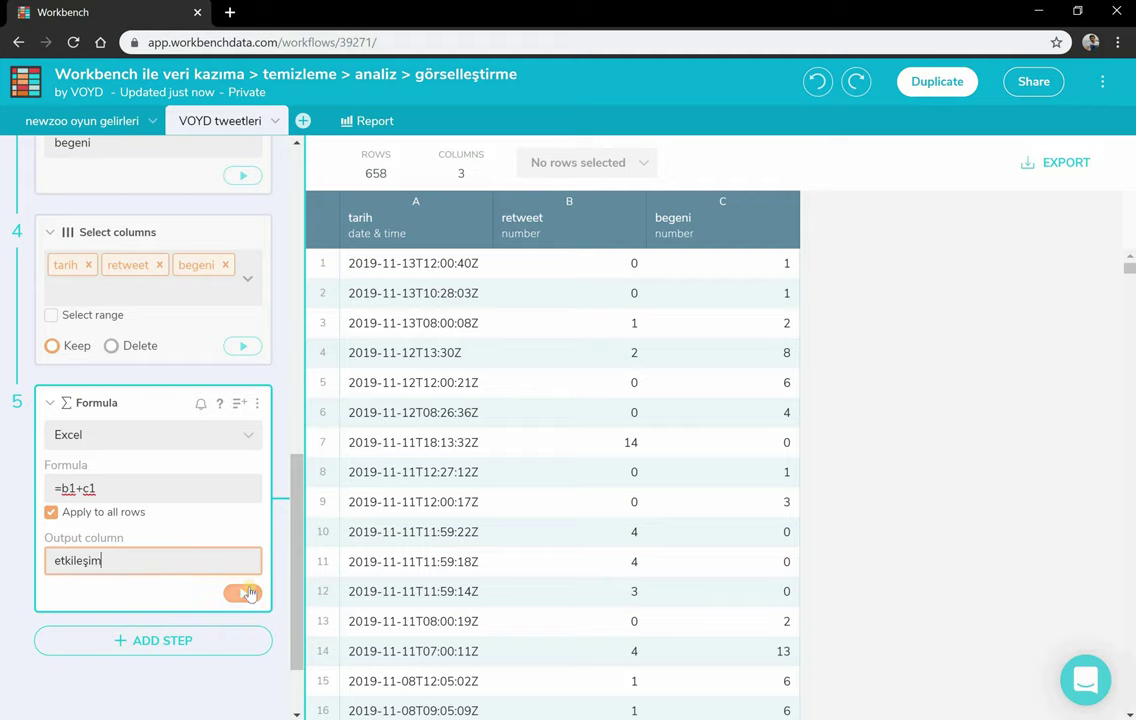
pyautogui.click(243, 593)
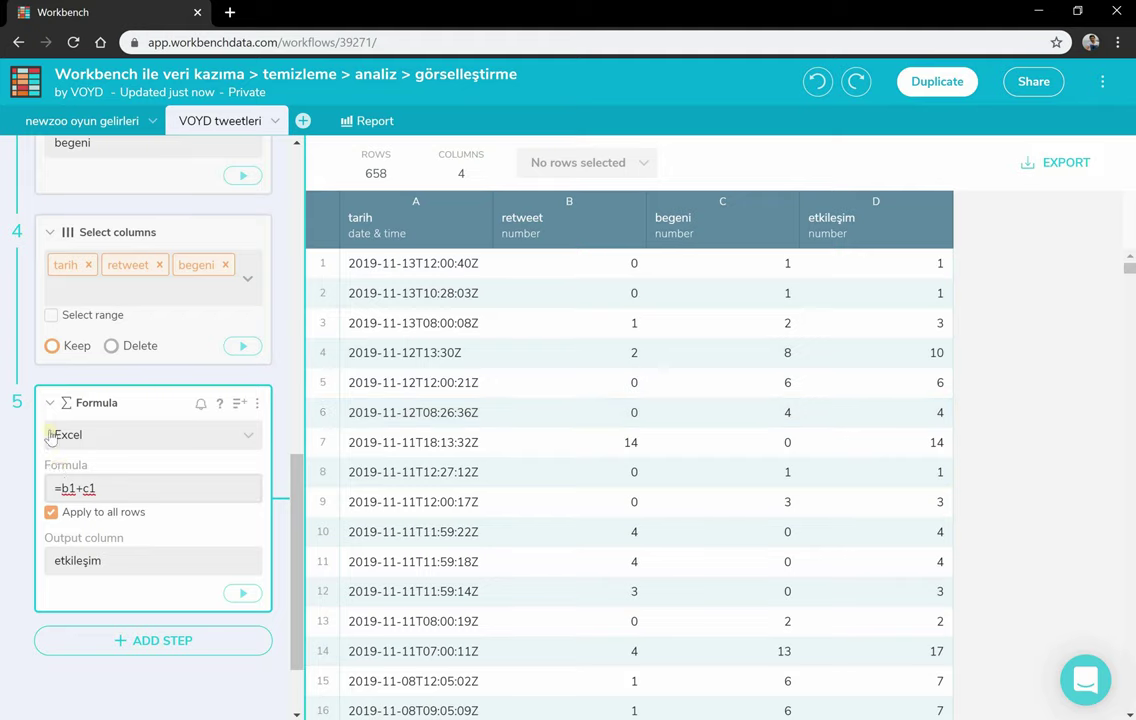
# Add a Group by date step after the formula.
pyautogui.scroll(-2, 138, 555)
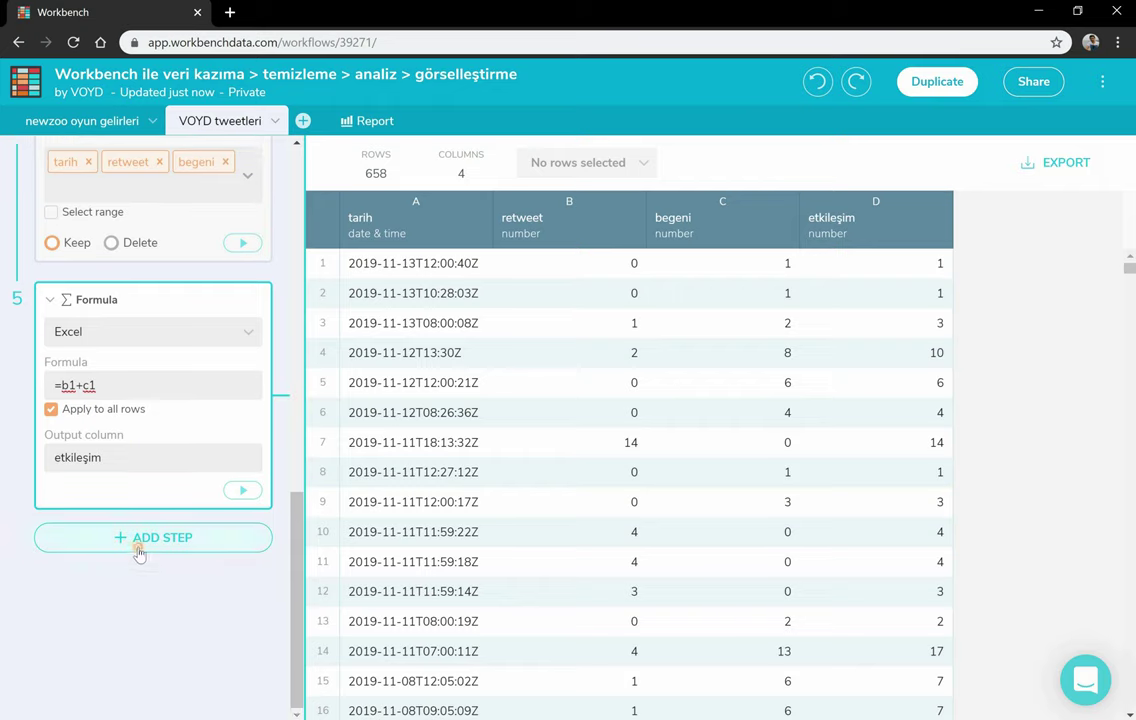
pyautogui.click(140, 540)
pyautogui.scroll(-3, 160, 360)
pyautogui.scroll(-3, 160, 363)
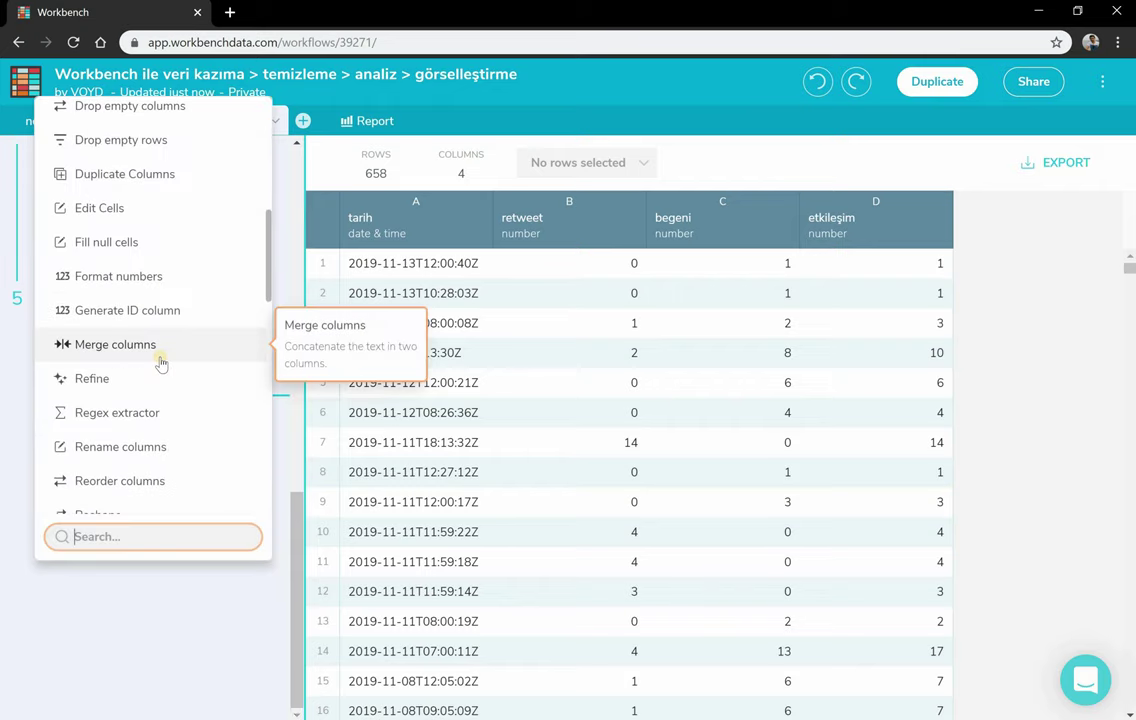
pyautogui.scroll(-6, 160, 363)
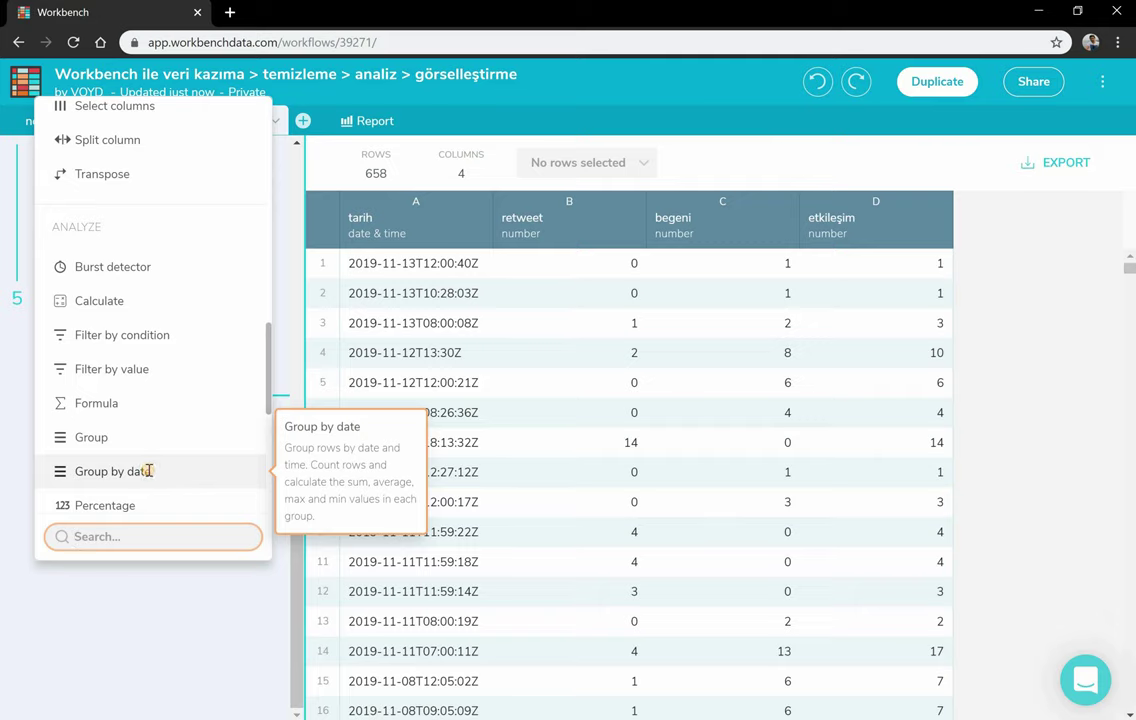
pyautogui.click(113, 471)
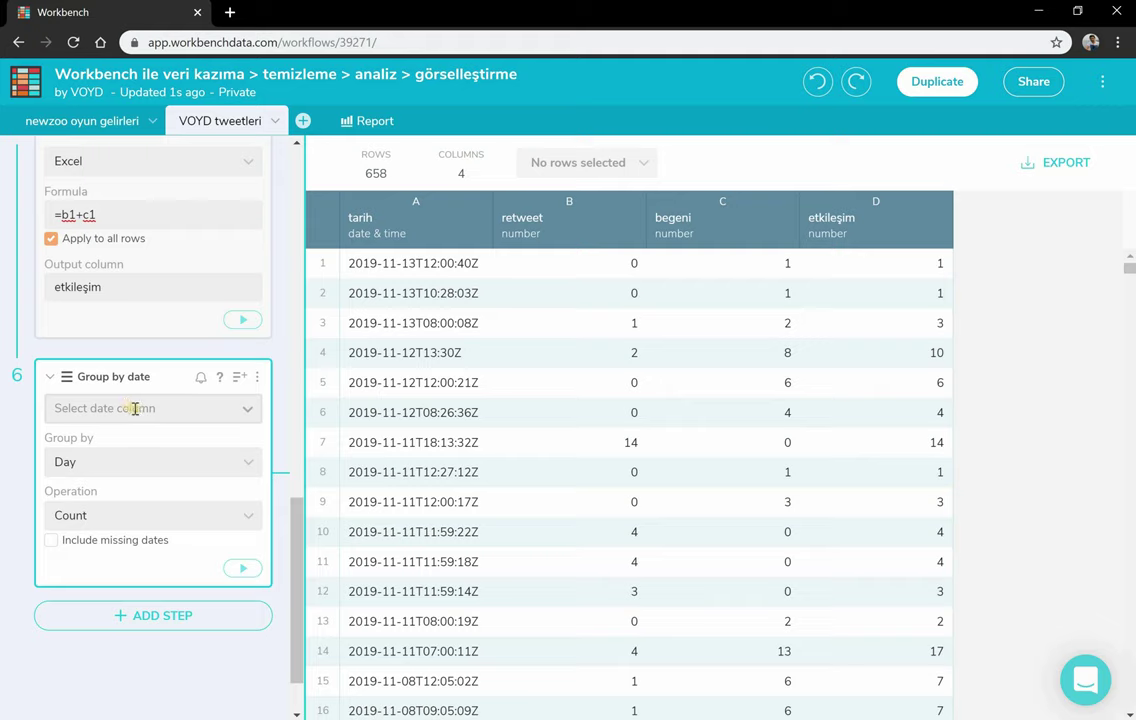
# Set the date grouping to use the tarih column and group by Month.
pyautogui.click(134, 408)
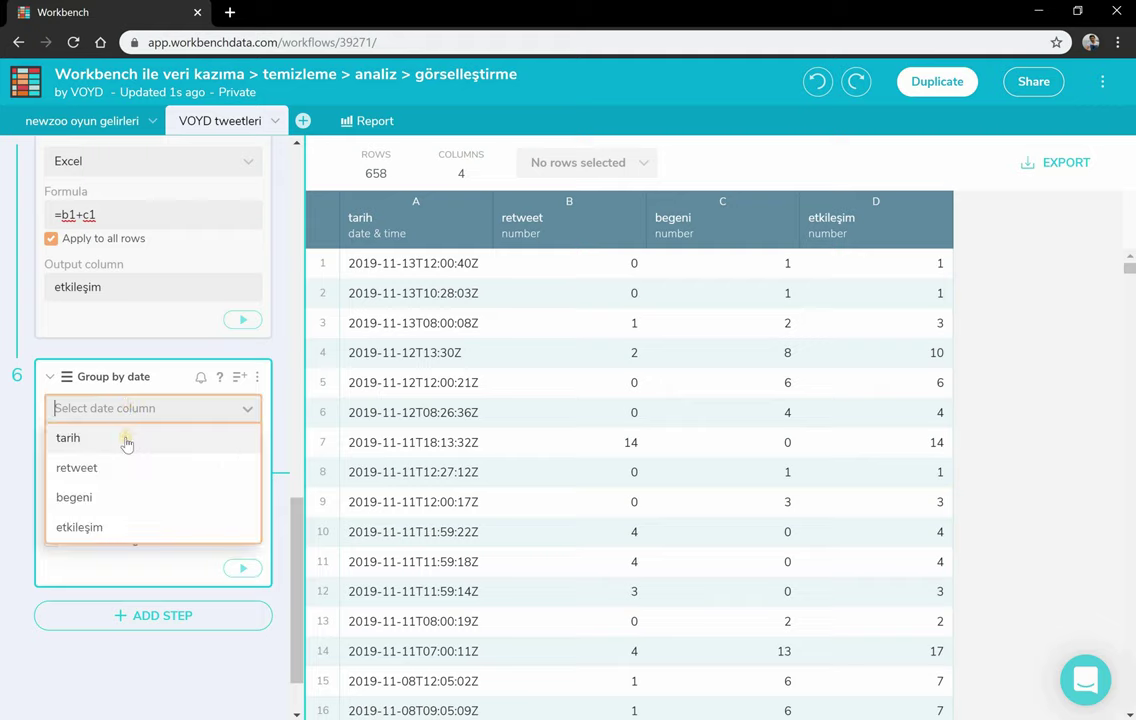
pyautogui.click(125, 438)
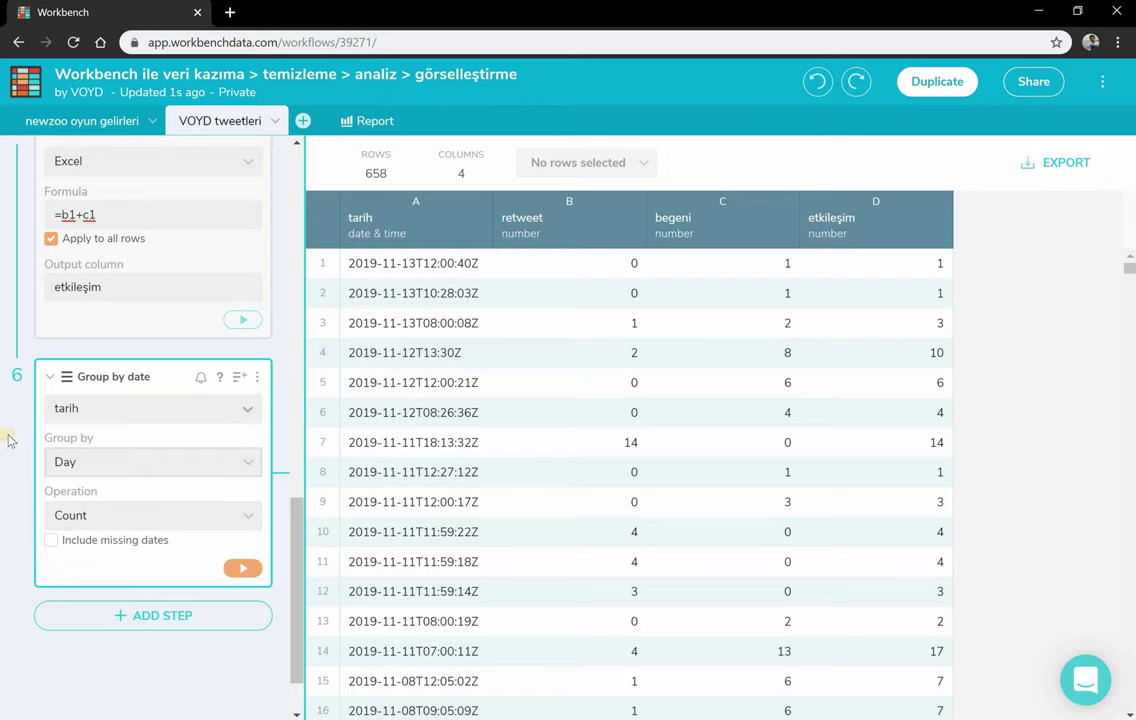
pyautogui.click(70, 462)
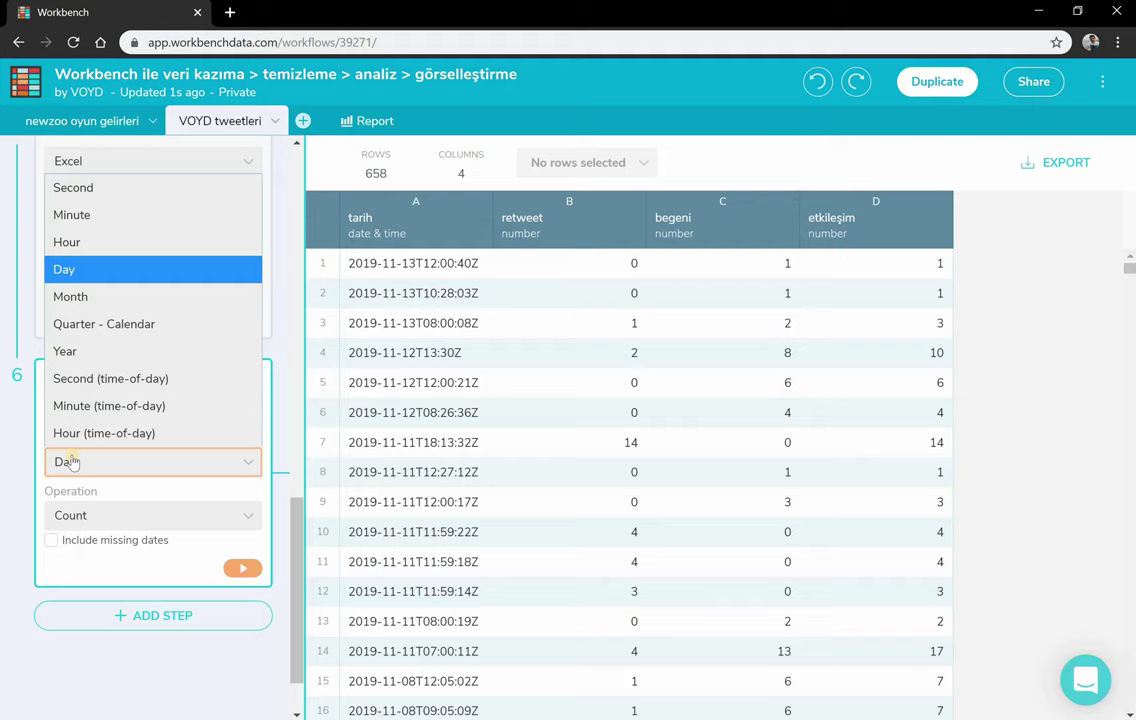
pyautogui.click(145, 242)
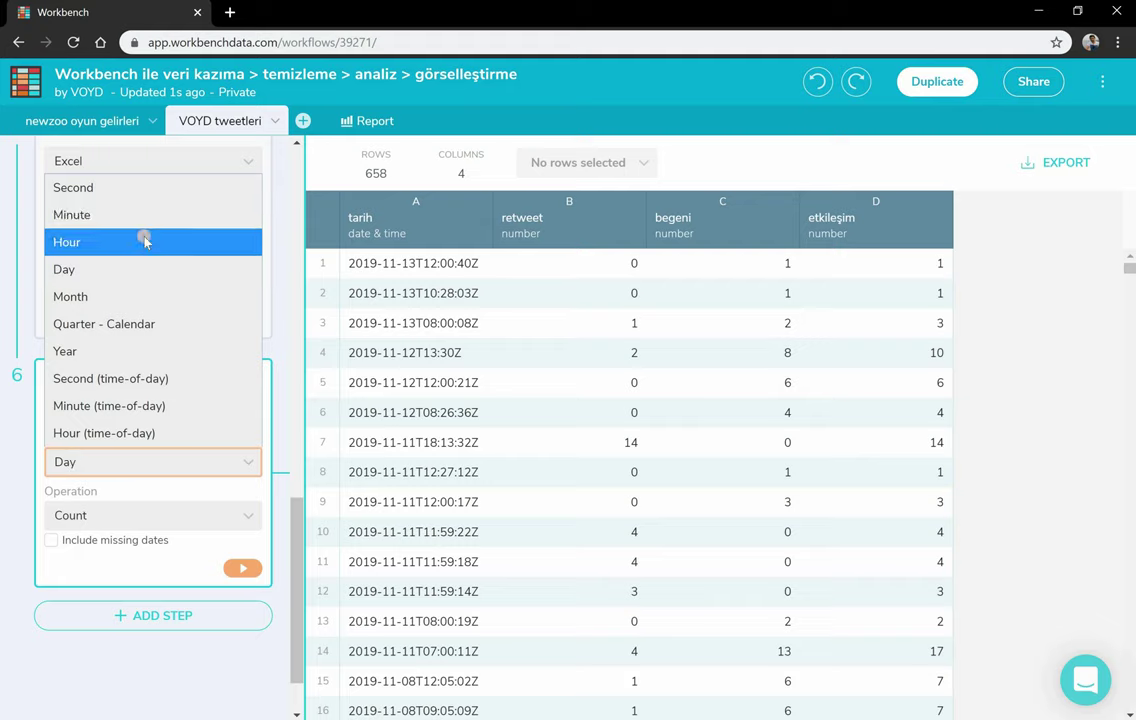
pyautogui.click(136, 296)
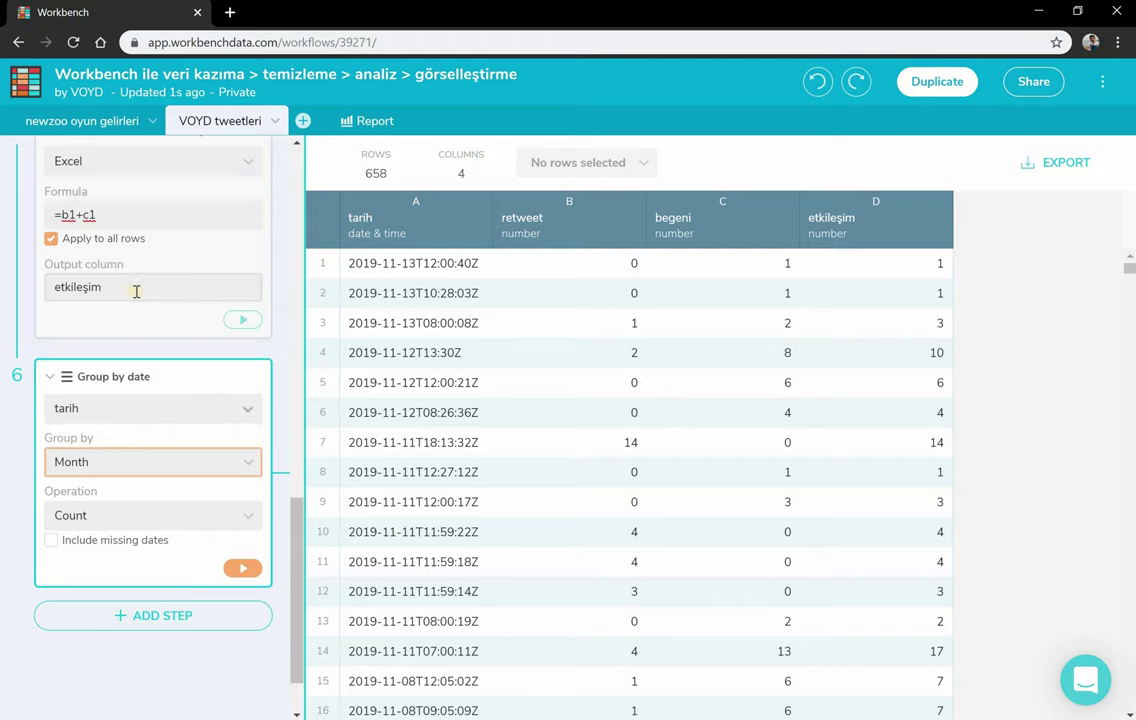
# Set the monthly date grouping to sum the etkileşim column and run it.
pyautogui.click(128, 518)
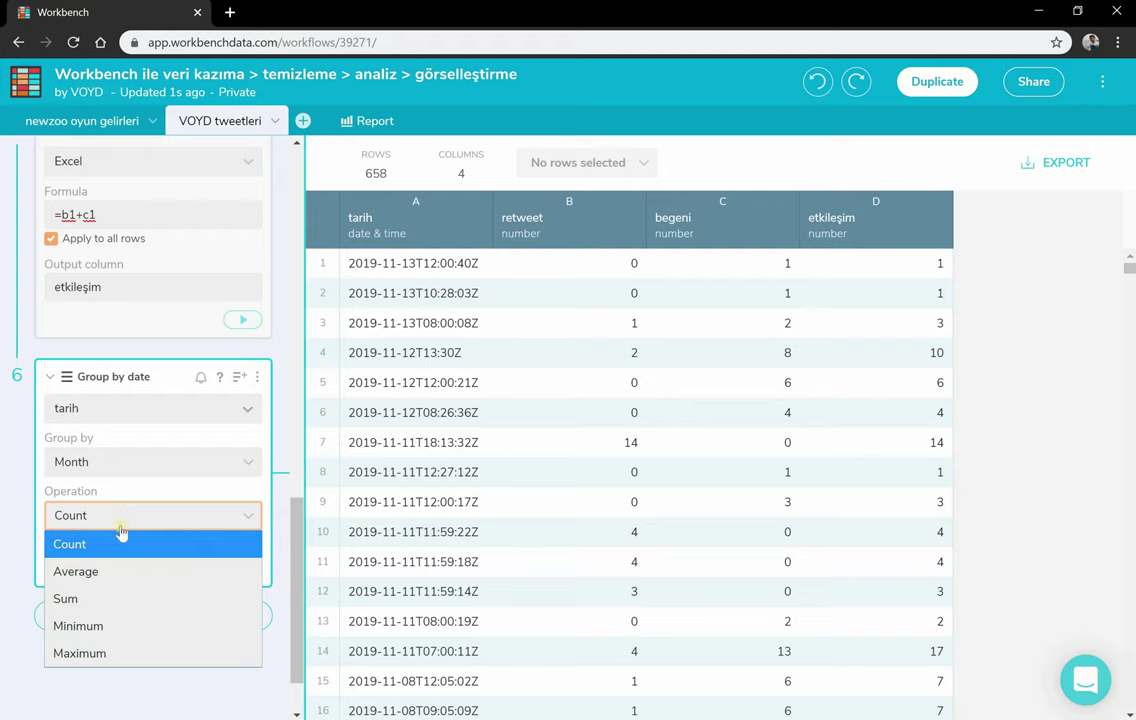
pyautogui.click(116, 598)
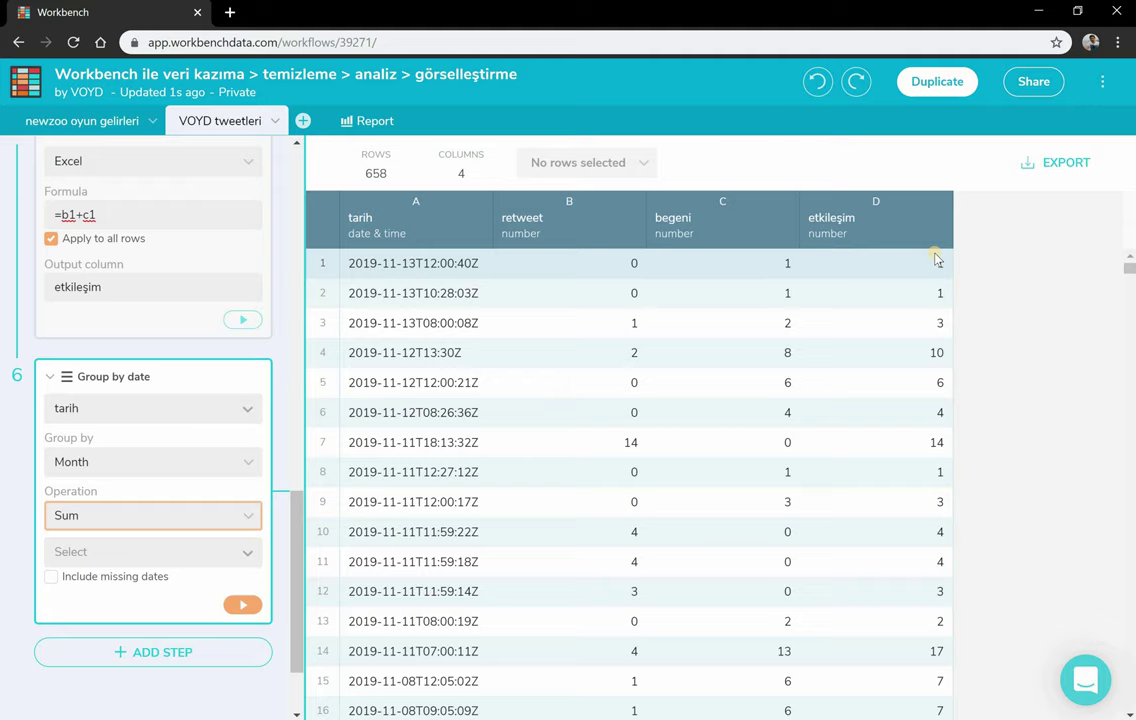
pyautogui.click(166, 552)
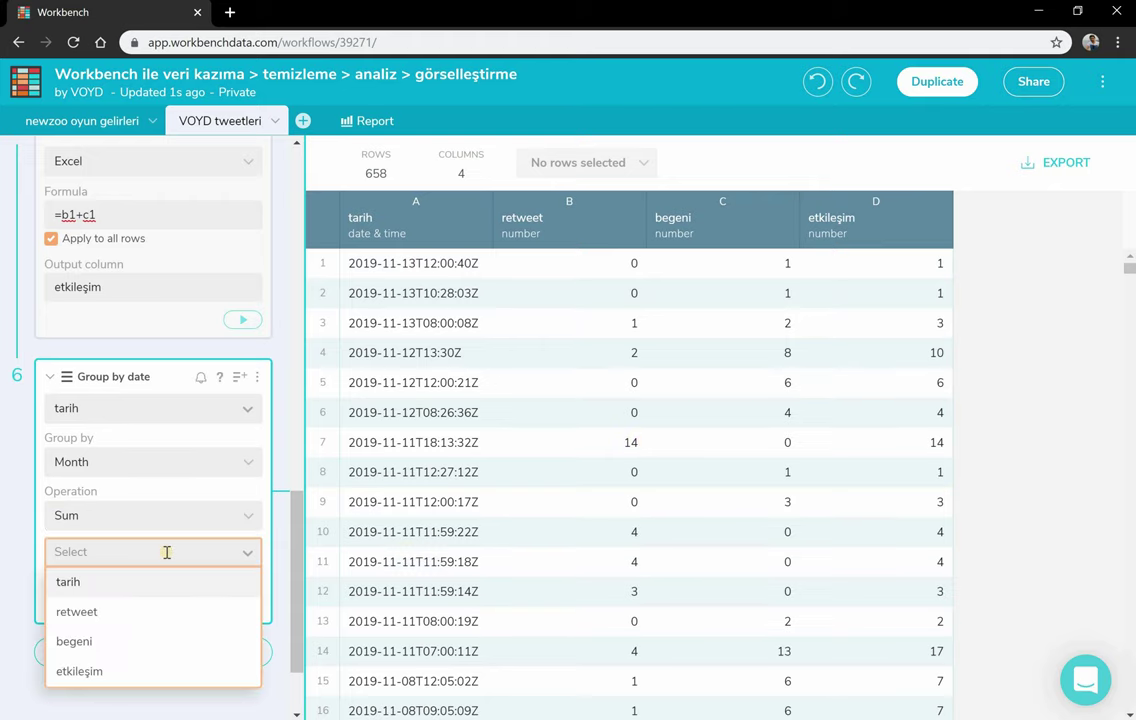
pyautogui.click(132, 671)
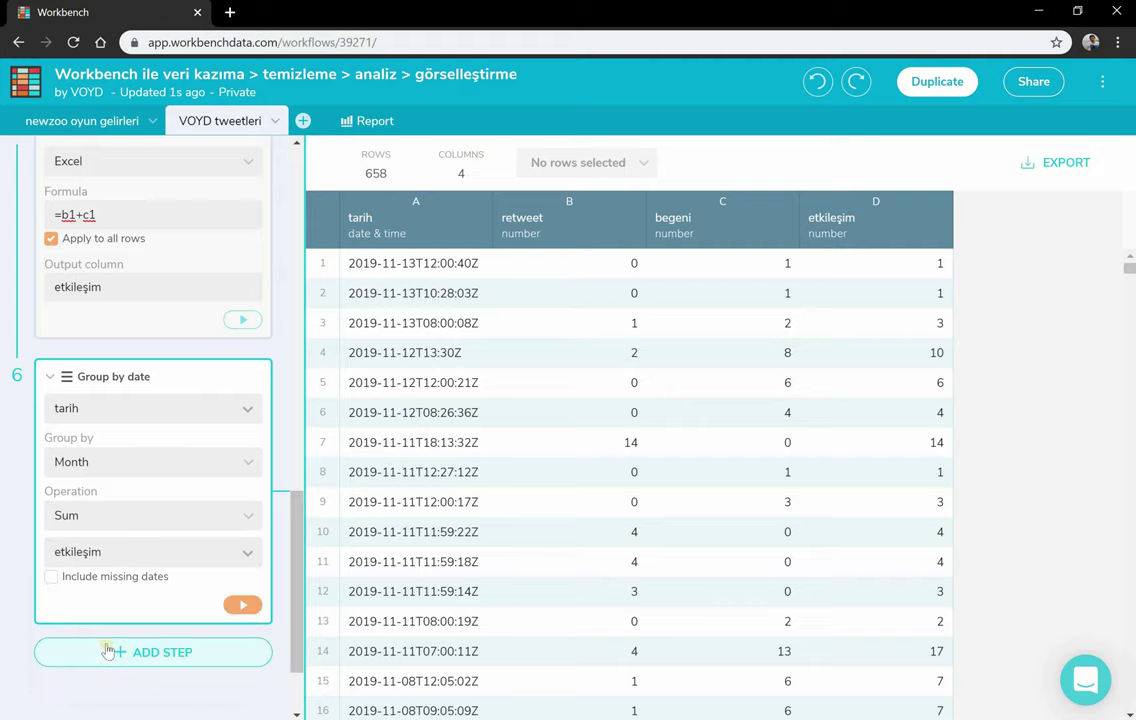
pyautogui.click(240, 610)
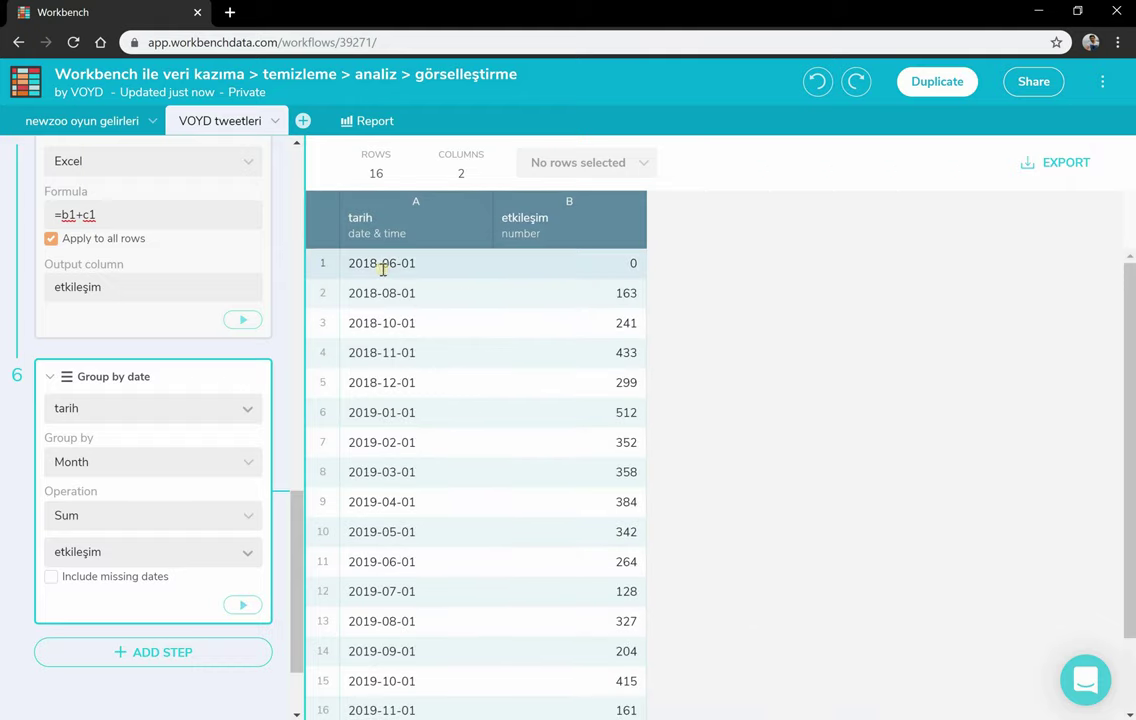
# Add a Line Chart step after the date grouping.
pyautogui.scroll(-2, 406, 406)
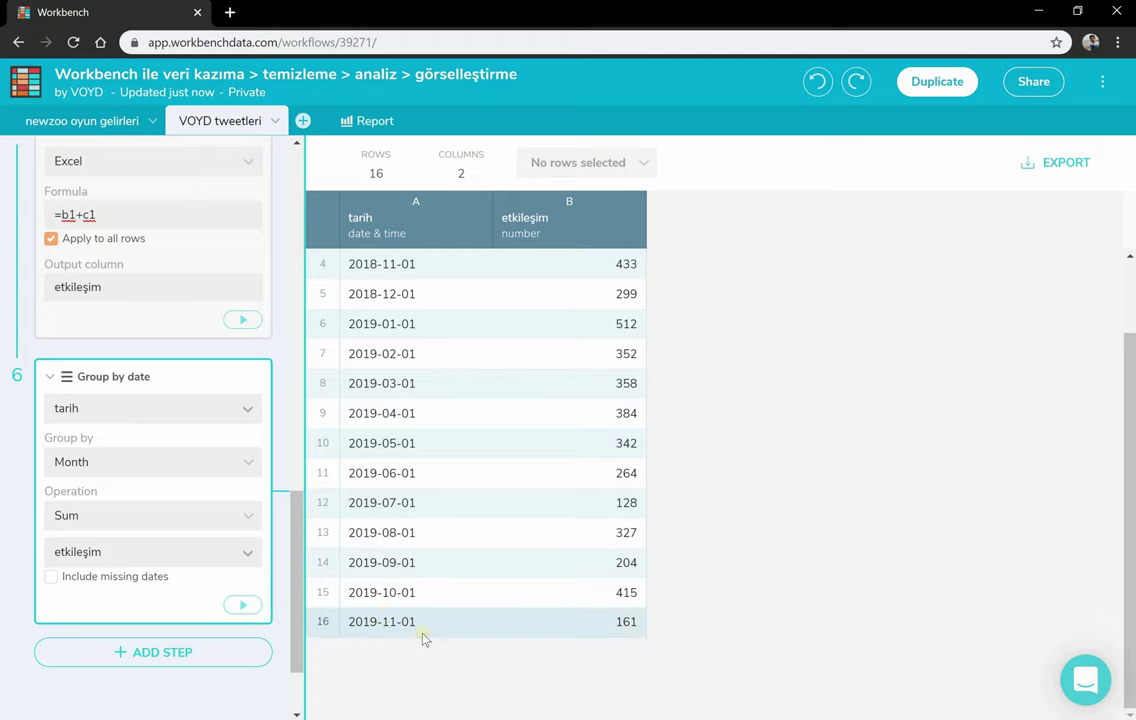
pyautogui.scroll(2, 555, 271)
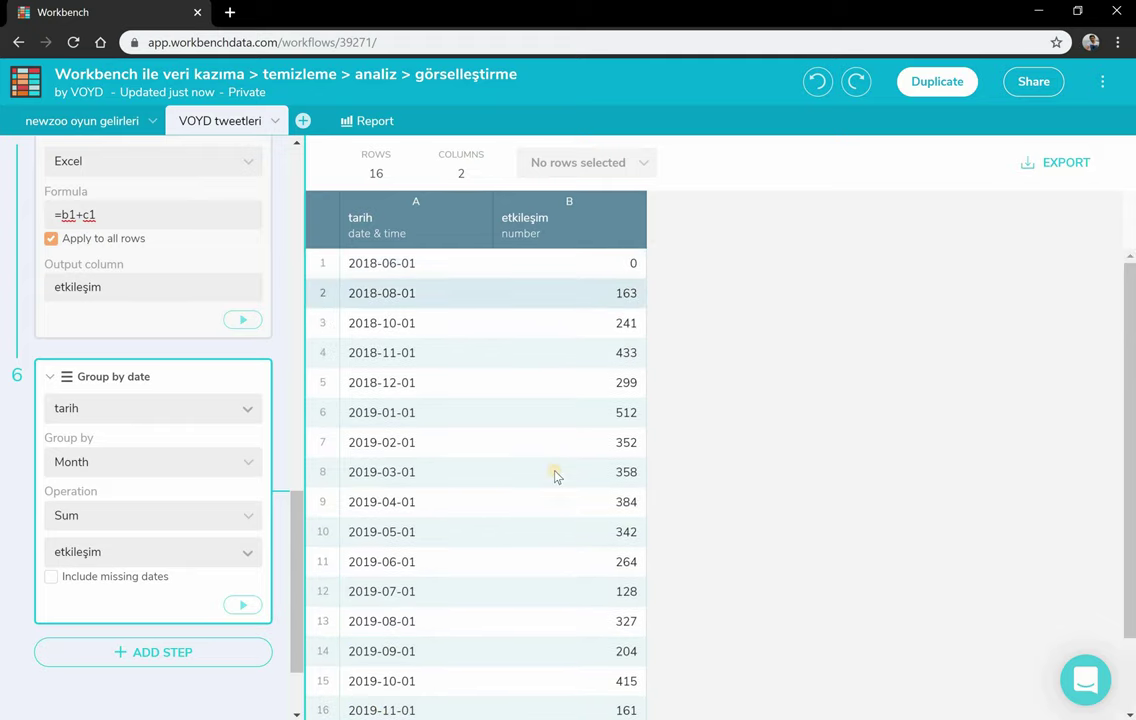
pyautogui.scroll(-2, 556, 476)
pyautogui.scroll(2, 556, 476)
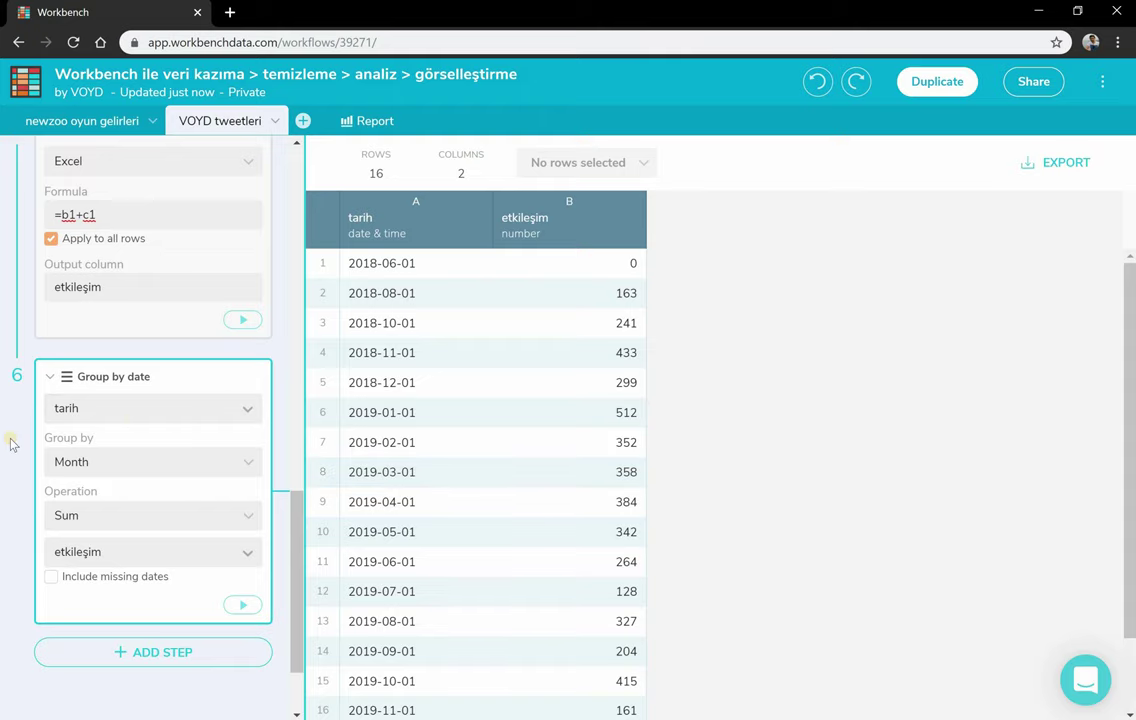
pyautogui.scroll(-2, 10, 443)
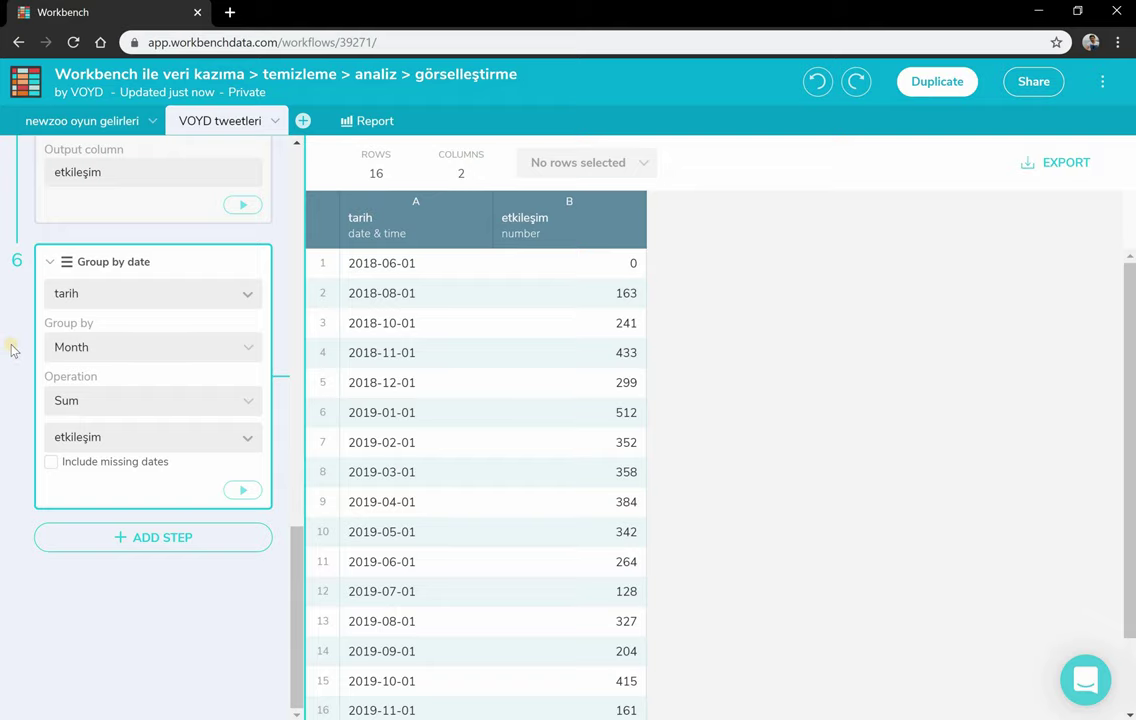
pyautogui.click(115, 540)
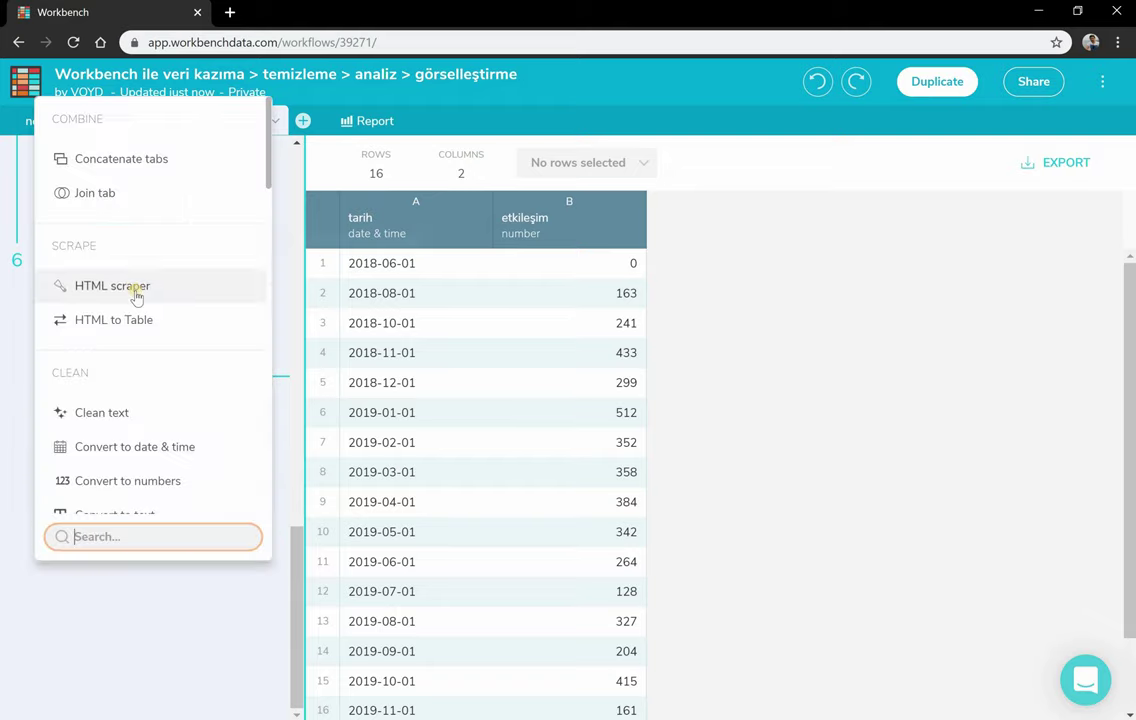
pyautogui.scroll(-10, 135, 294)
pyautogui.scroll(-8, 135, 297)
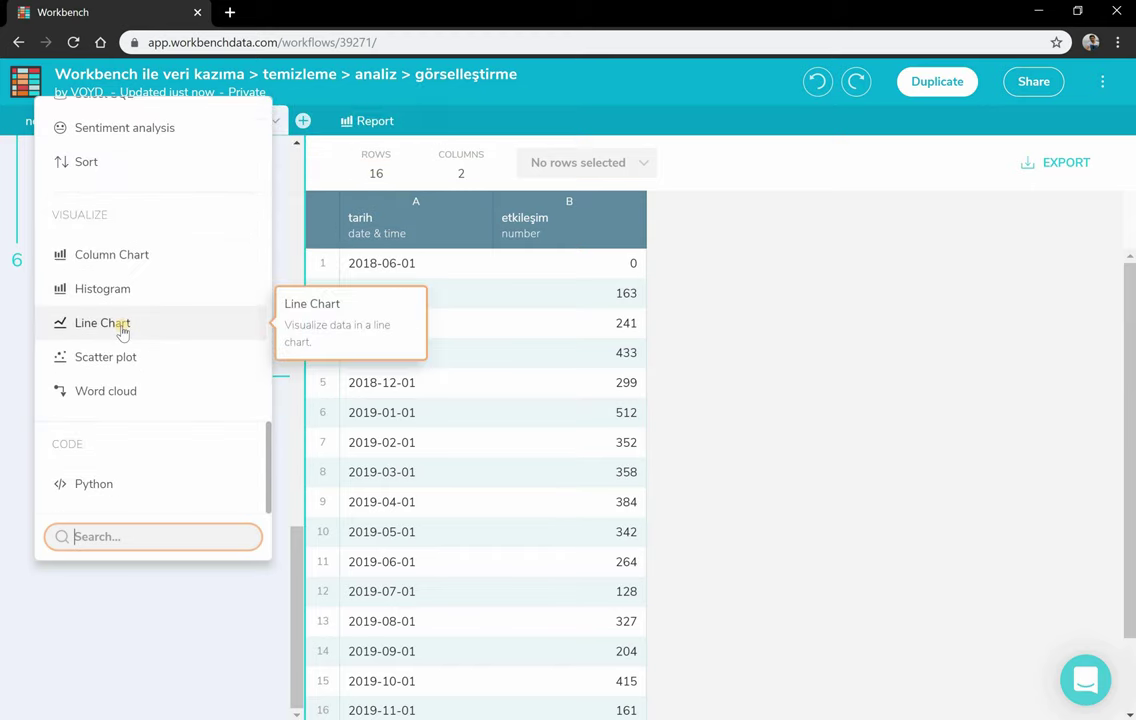
pyautogui.click(102, 323)
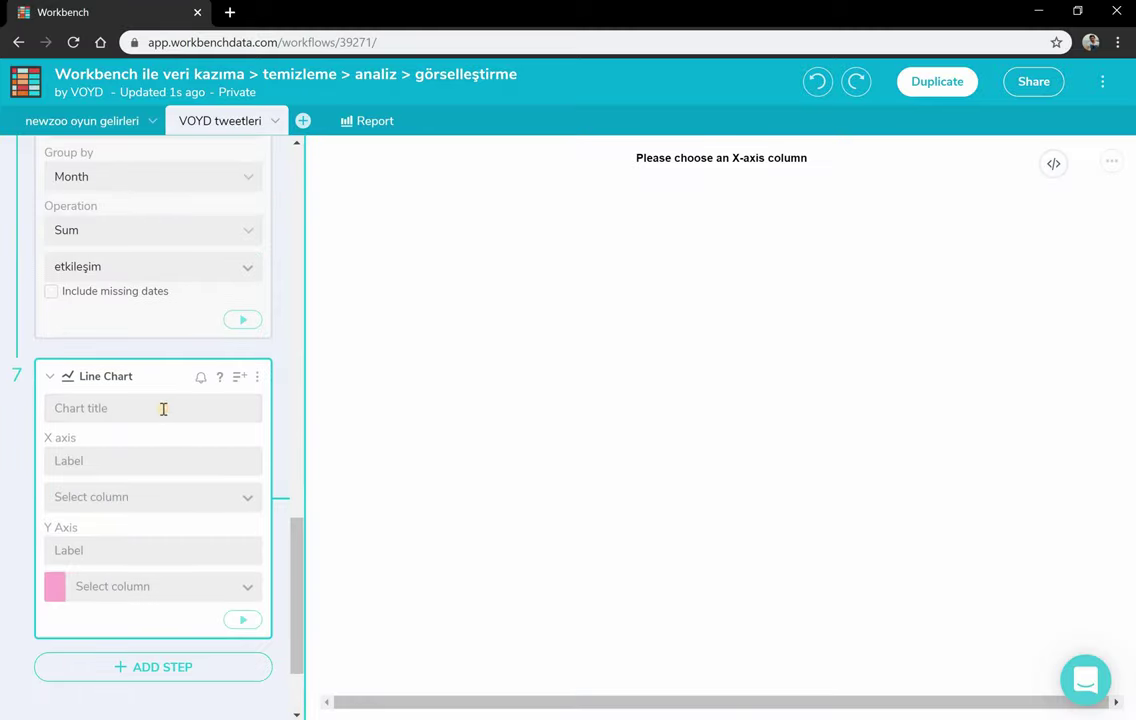
# Title the line chart "VOYD'un Aylık Etkileşim Sayısı".
pyautogui.click(164, 406)
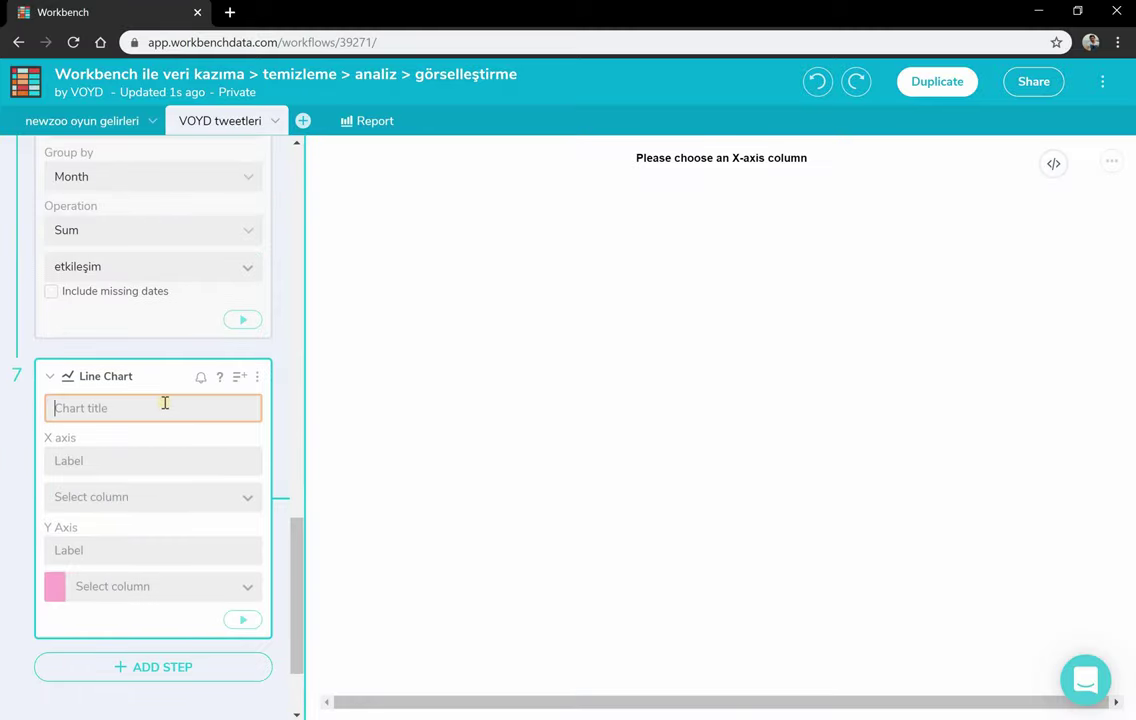
pyautogui.write('A')
pyautogui.write('Etkilşim')
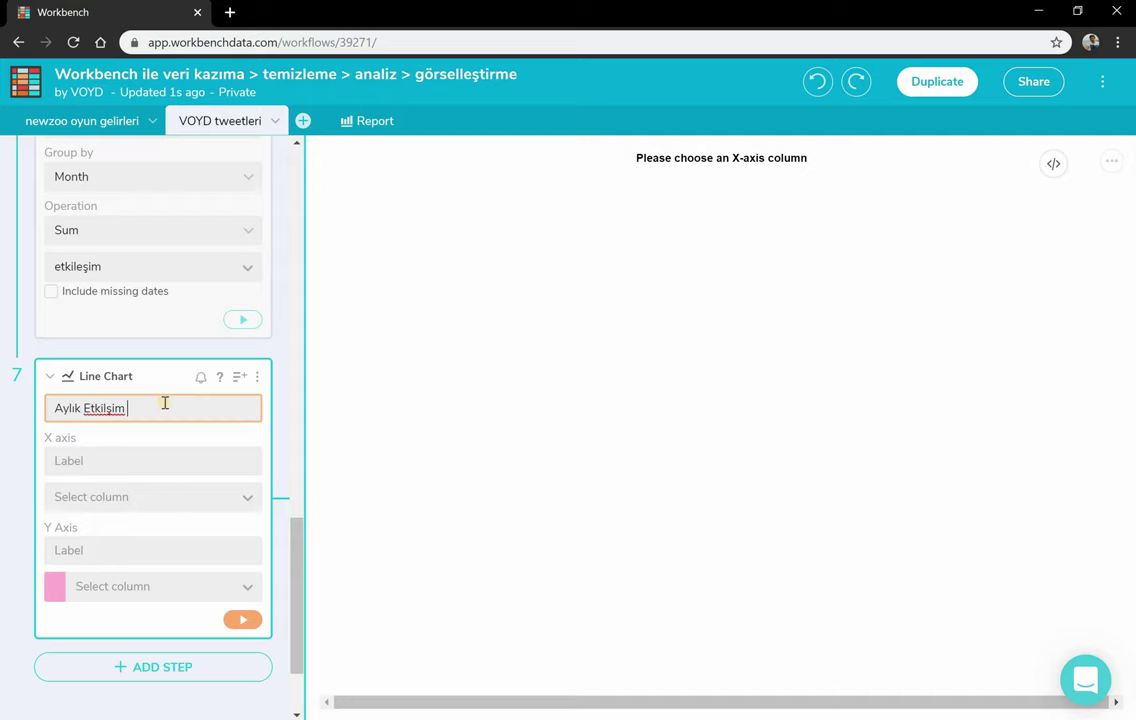
pyautogui.press('BackSpace')
pyautogui.press('BackSpace')
pyautogui.press('BackSpace')
pyautogui.write('eşim Sayısı')
pyautogui.click(55, 407)
pyautogui.write("VOYD'u")
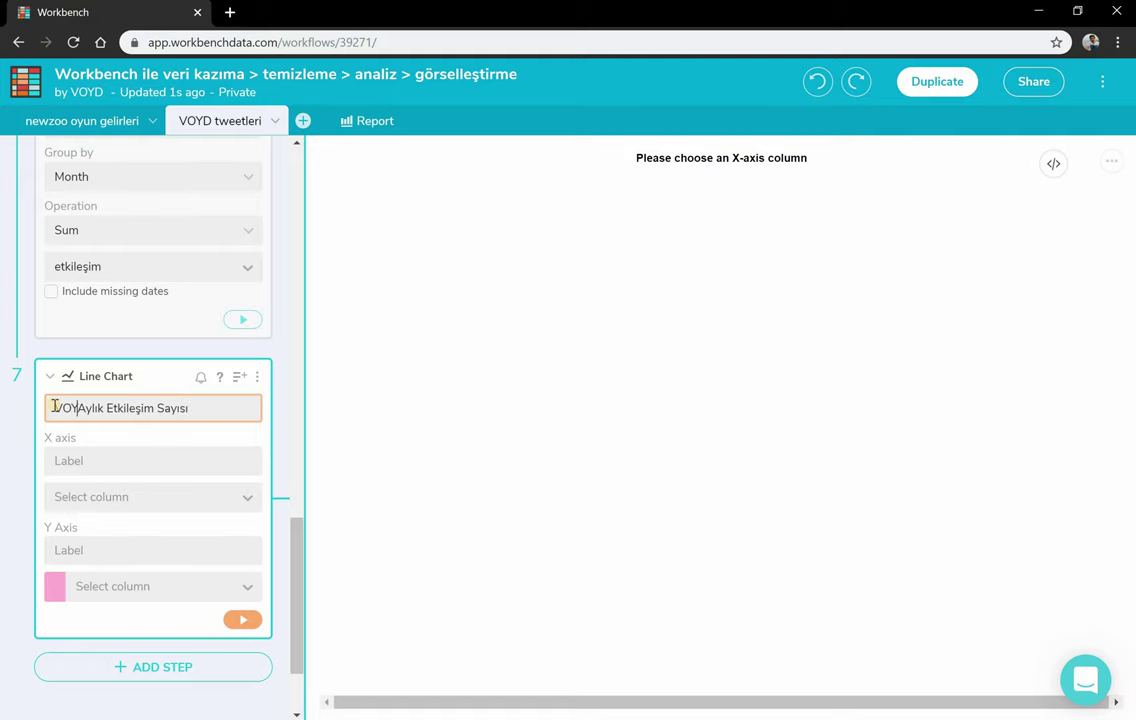
pyautogui.write('n')
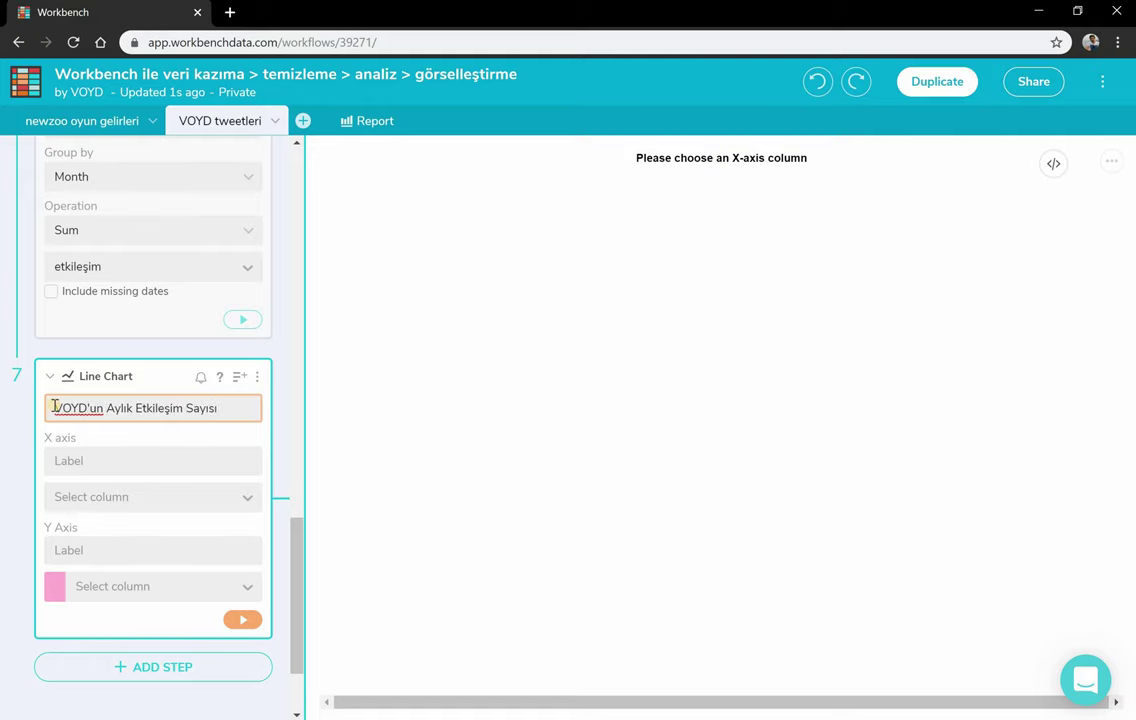
# Plot tarih on the X axis and etkileşim on the Y axis, and run the line chart.
pyautogui.click(95, 497)
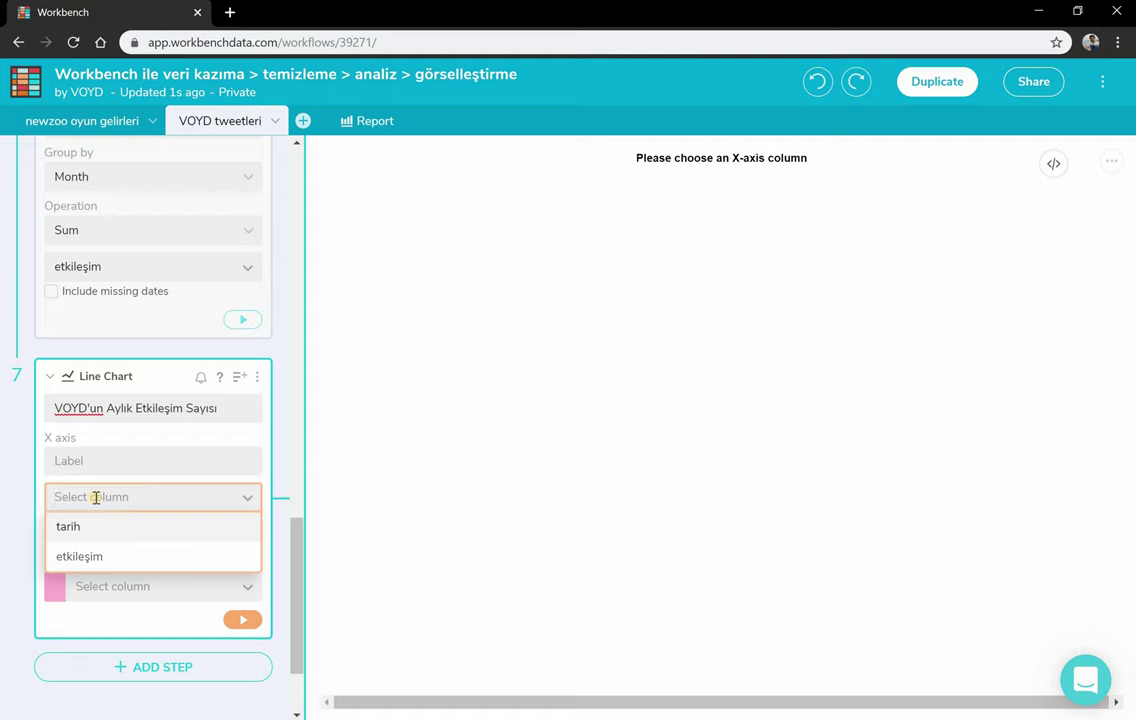
pyautogui.click(145, 528)
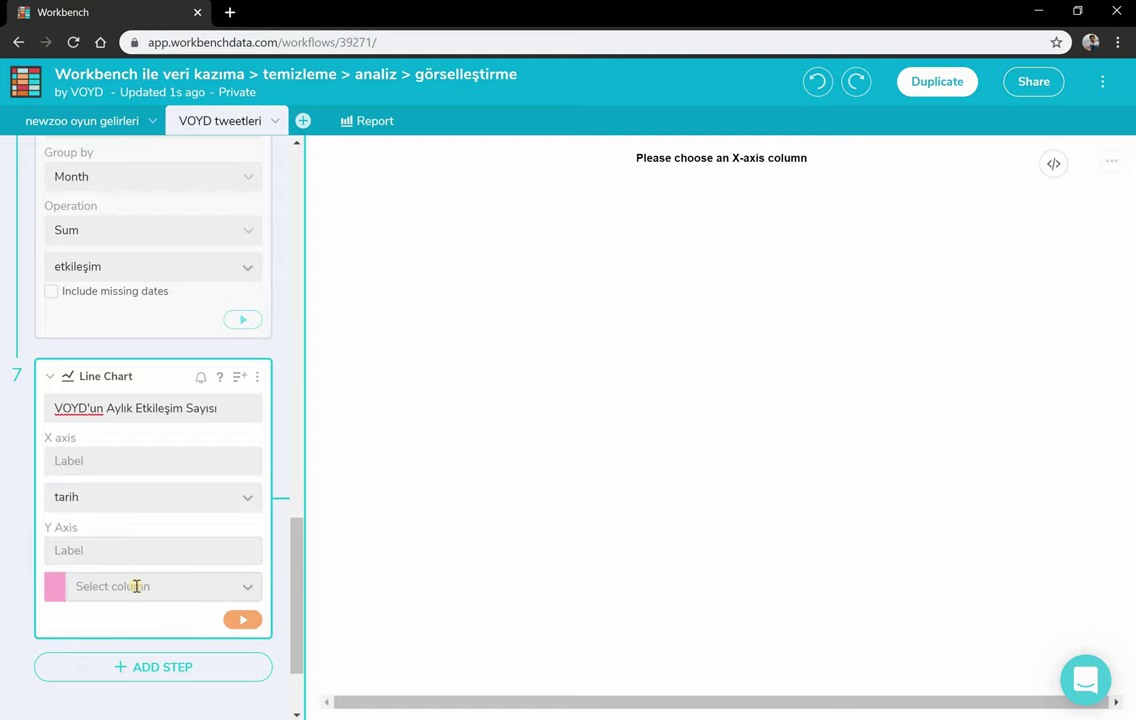
pyautogui.click(136, 587)
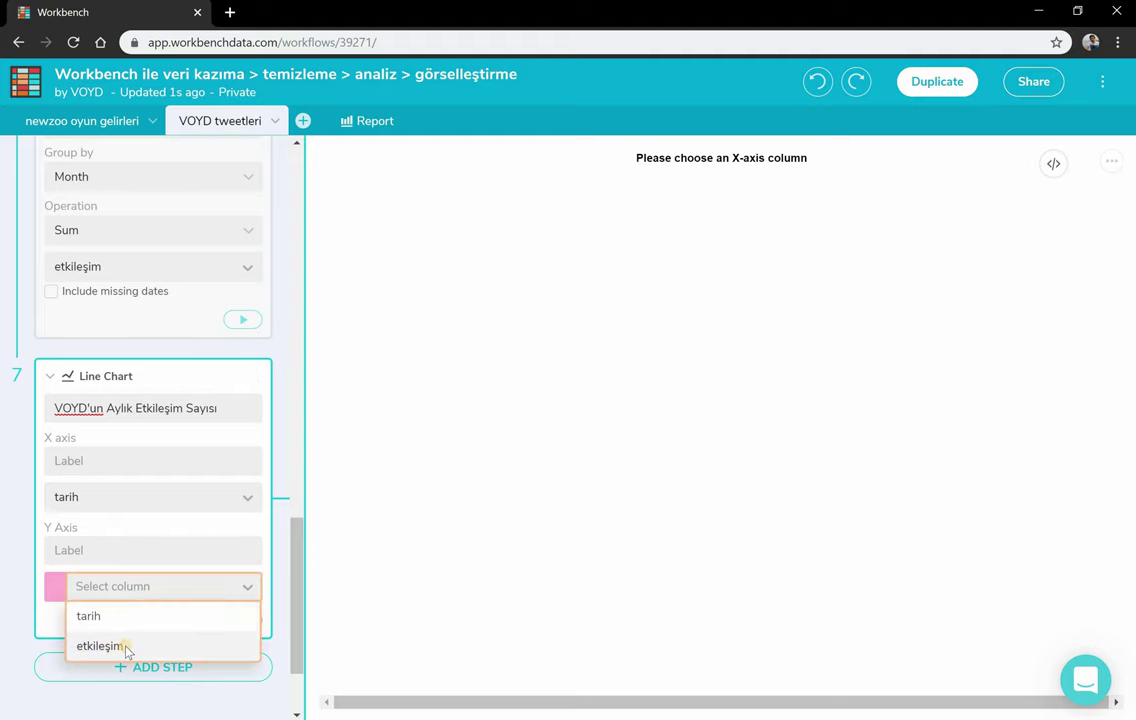
pyautogui.click(127, 646)
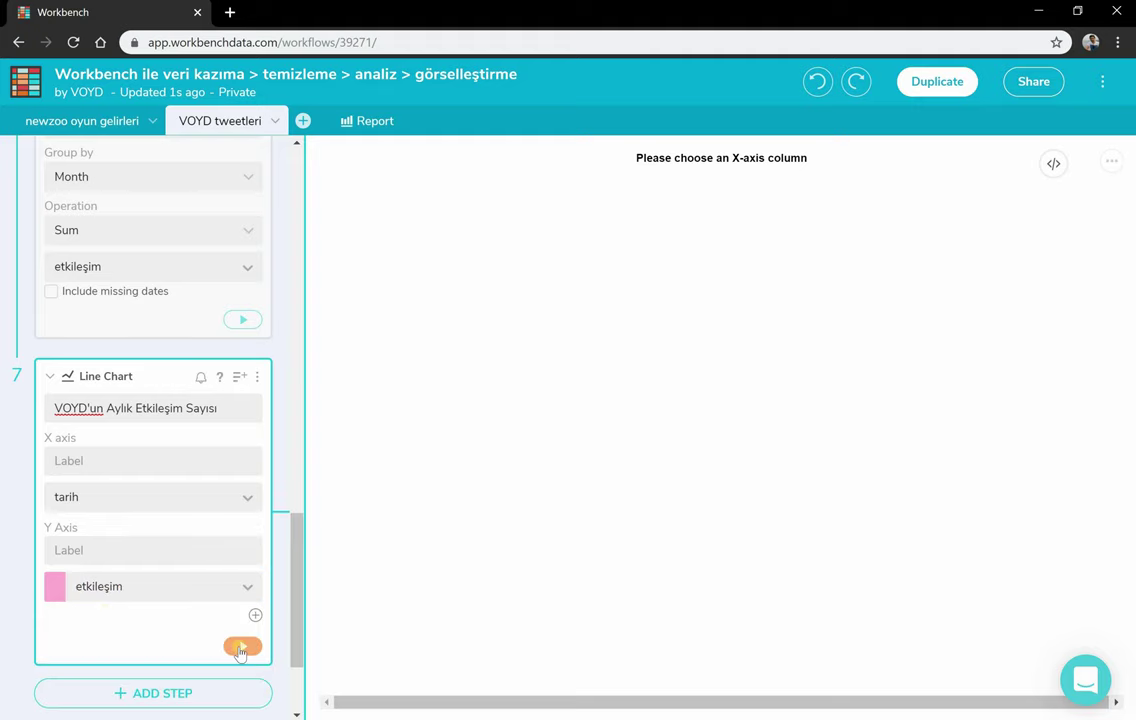
pyautogui.click(240, 649)
pyautogui.click(240, 649)
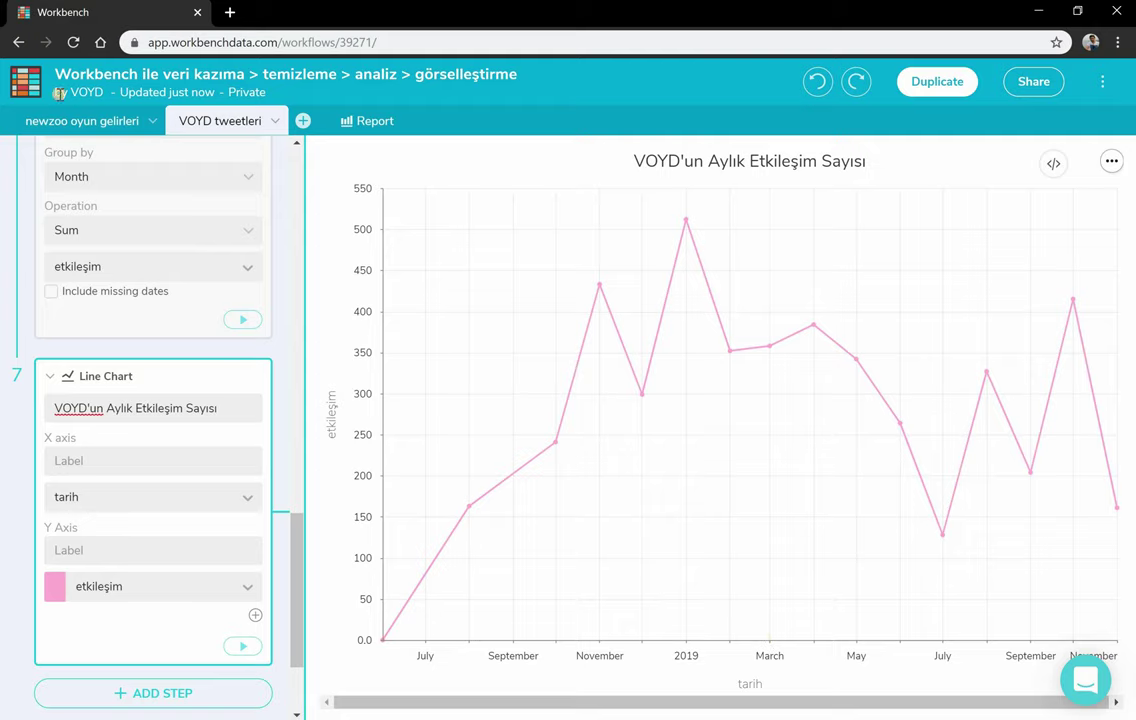
# View the column chart in the newzoo oyun gelirleri workflow tab and return to the VOYD tweetleri chart.
pyautogui.click(88, 121)
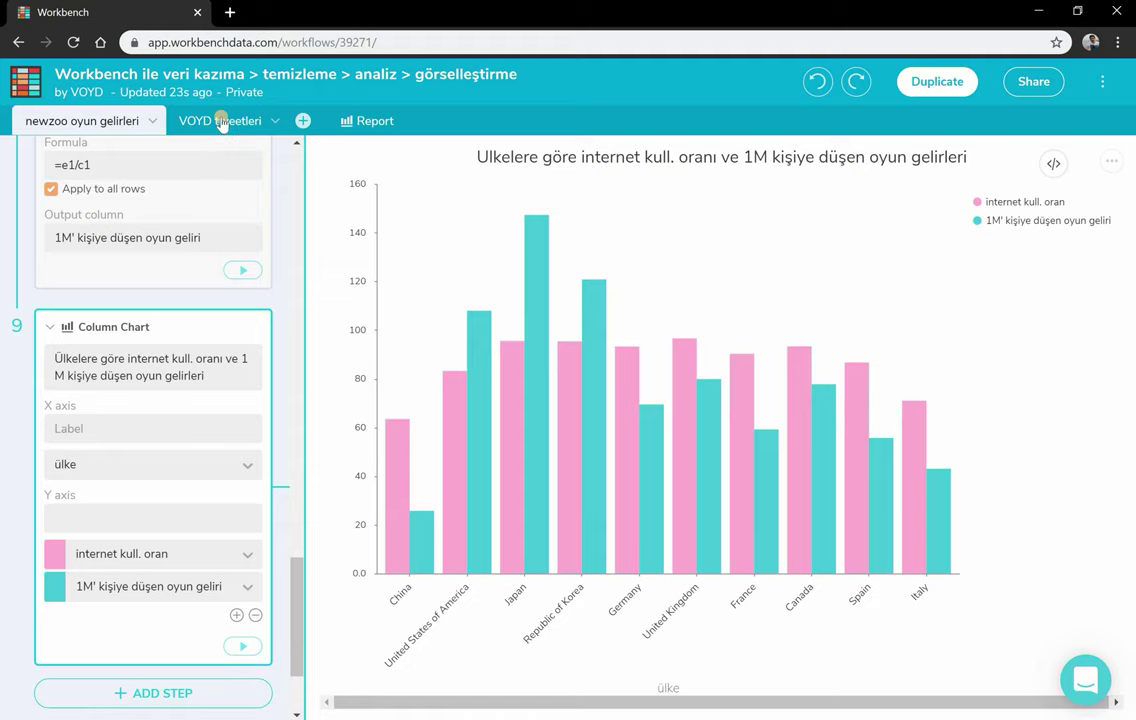
pyautogui.click(220, 119)
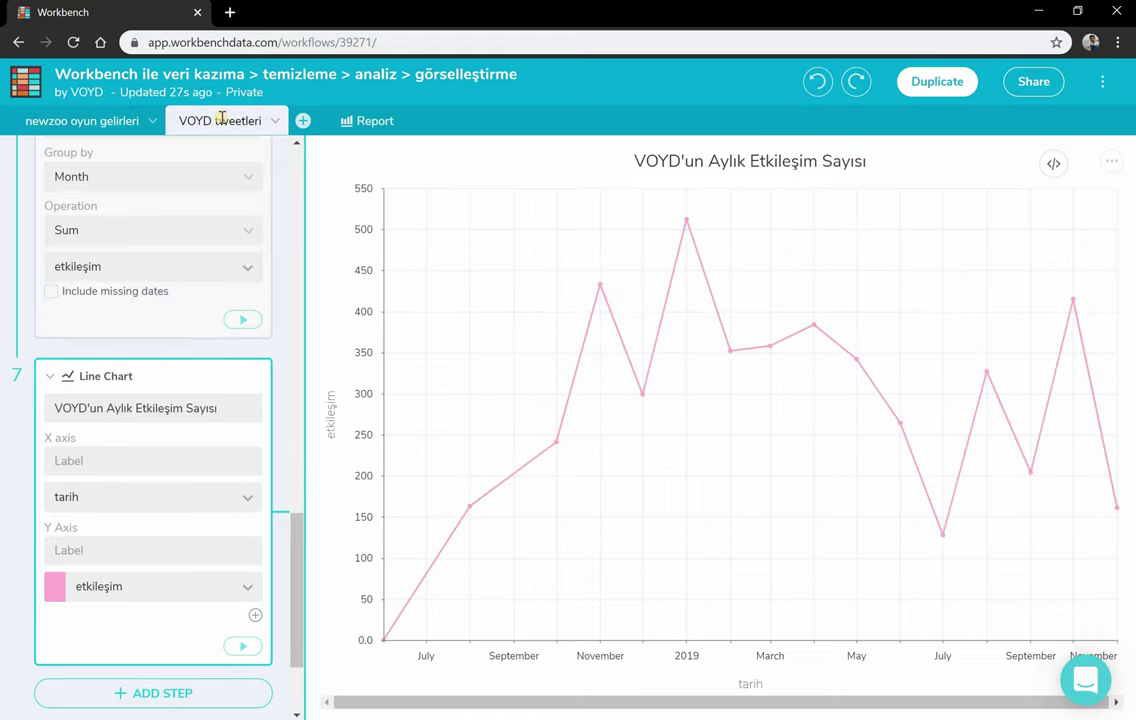